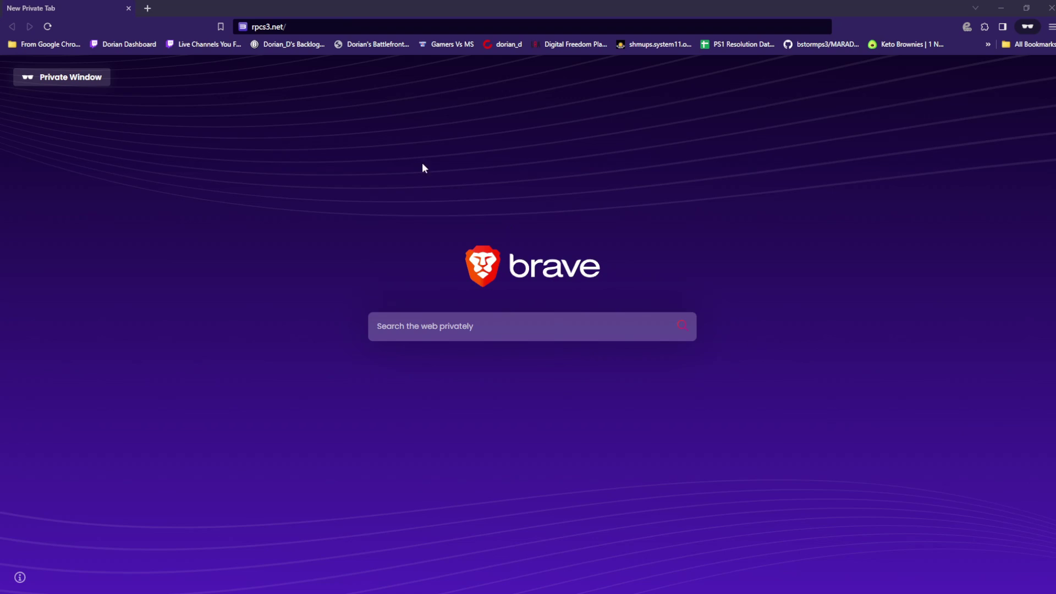
Open rpcs3.net and acknowledge the site's No Piracy notice
left_click(302, 32)
key("Return")
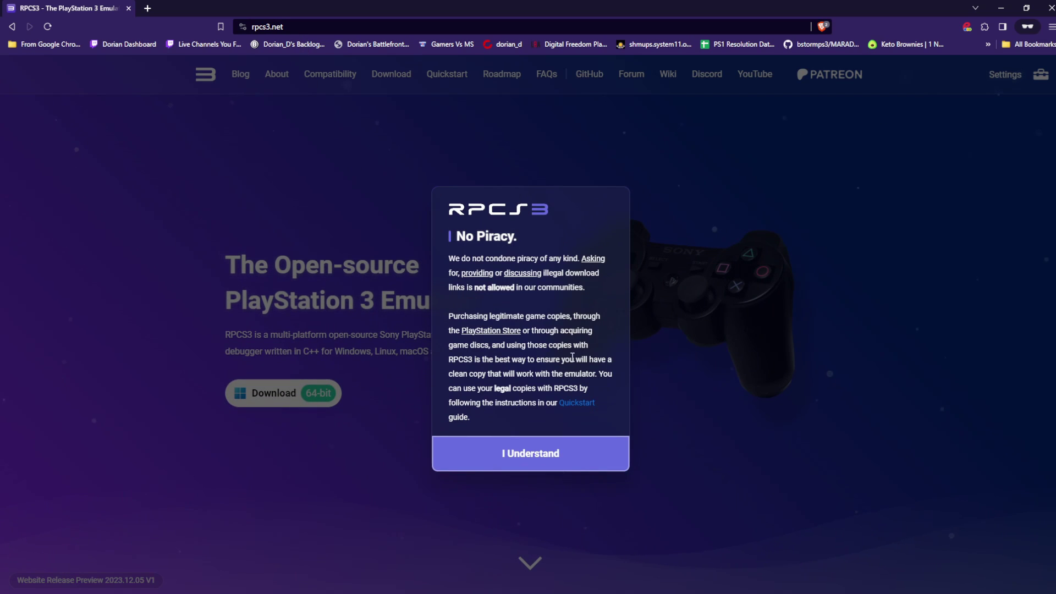
left_click(532, 456)
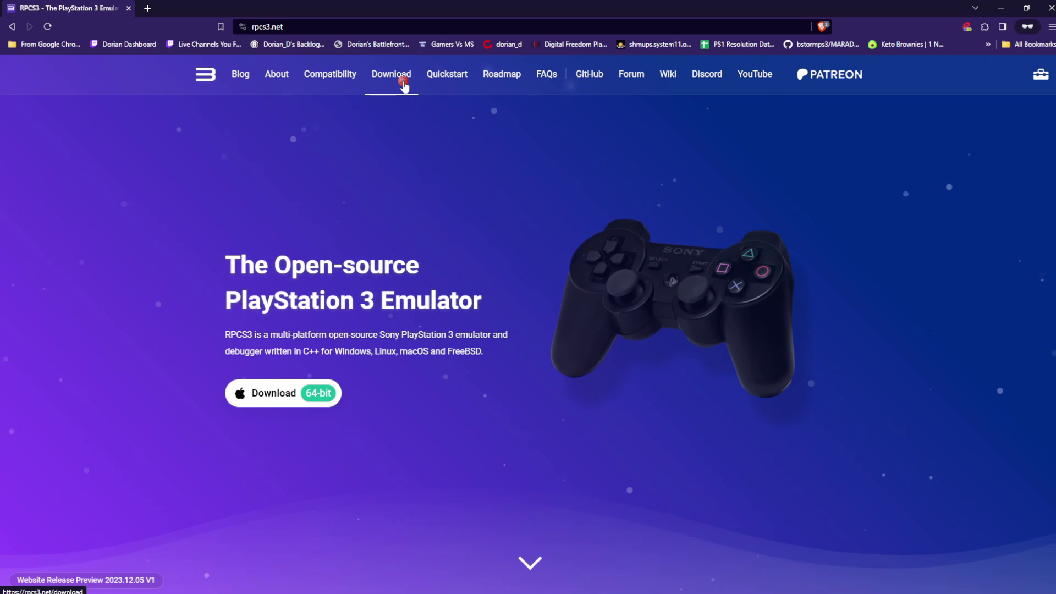
Download the latest Windows build of RPCS3 from the site's download page
left_click(404, 87)
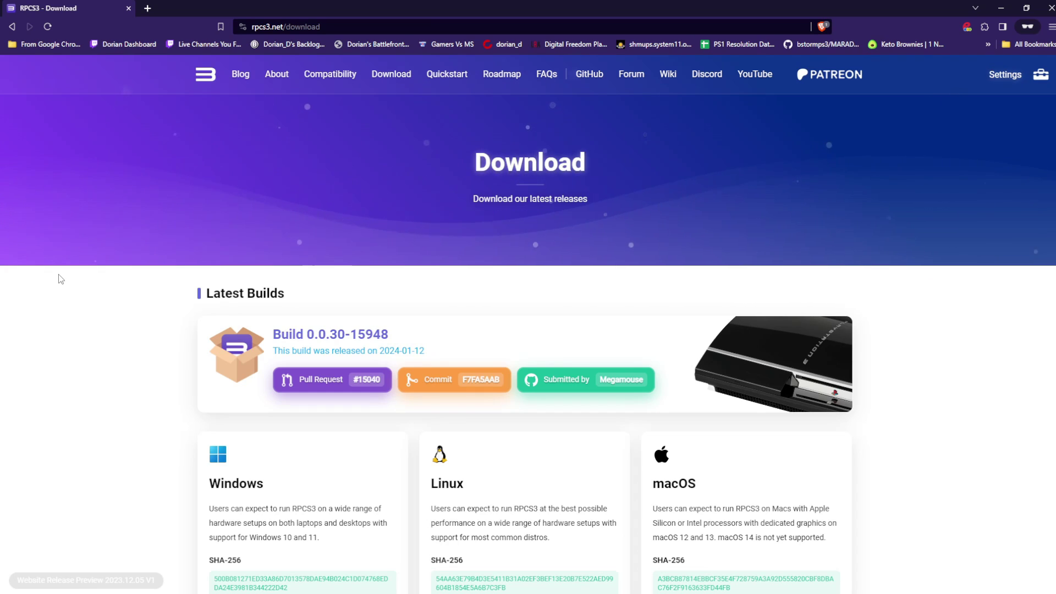
scroll(61, 279, "down", 2)
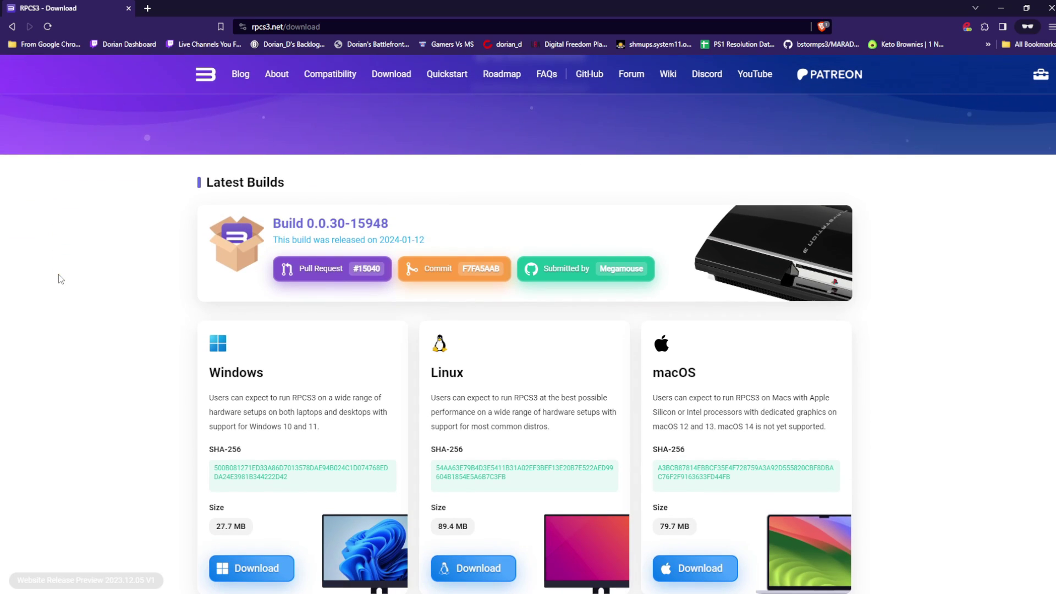
scroll(61, 279, "down", 2)
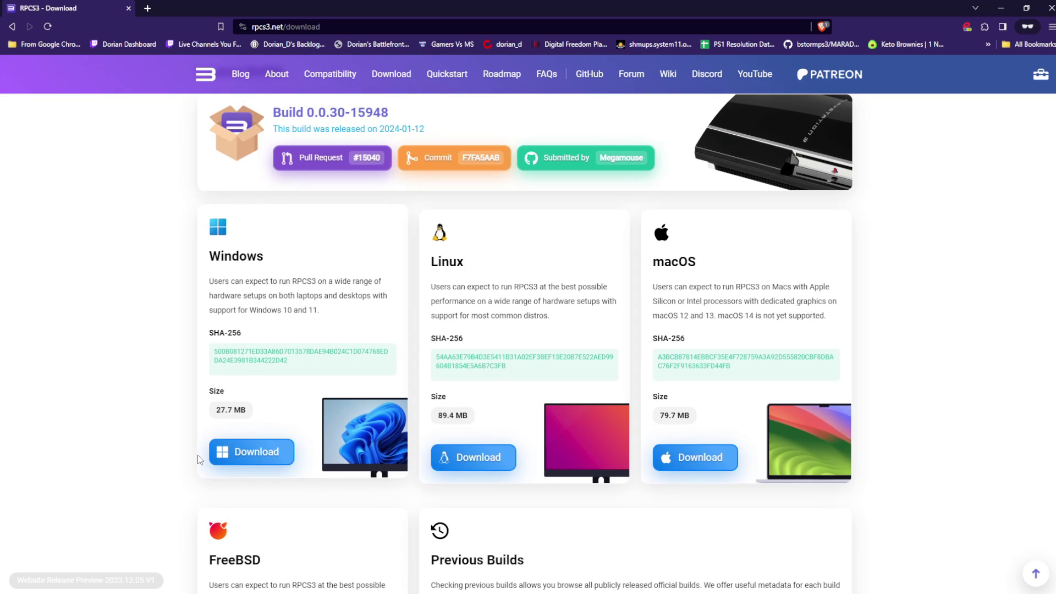
left_click(261, 461)
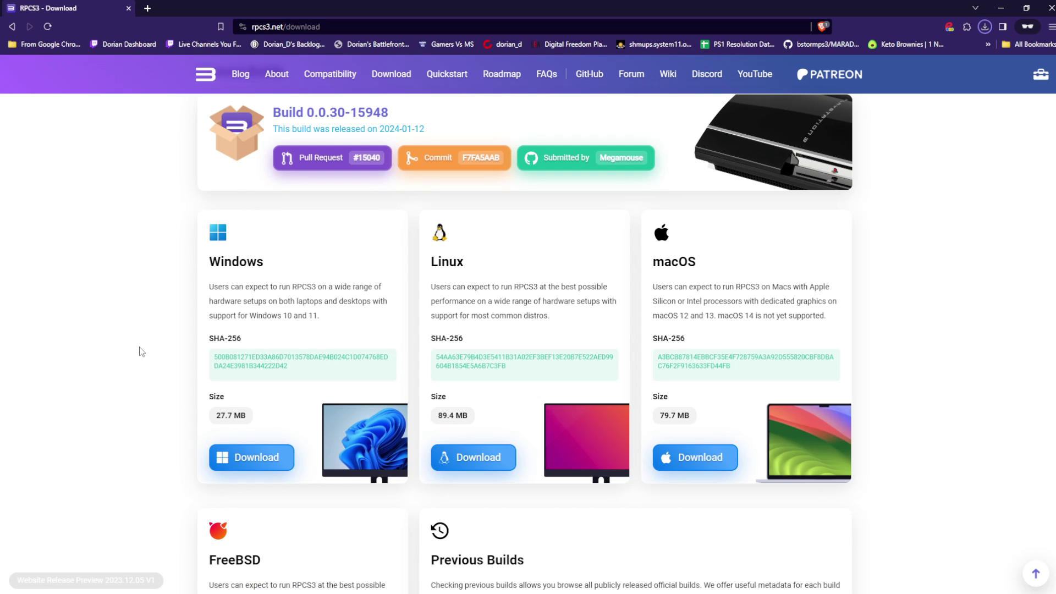
Download the Microsoft Visual C++ 2019 Redistributable listed for Windows and save it to the Desktop as VC_redist.x64 (1).exe
scroll(141, 352, "down", 10)
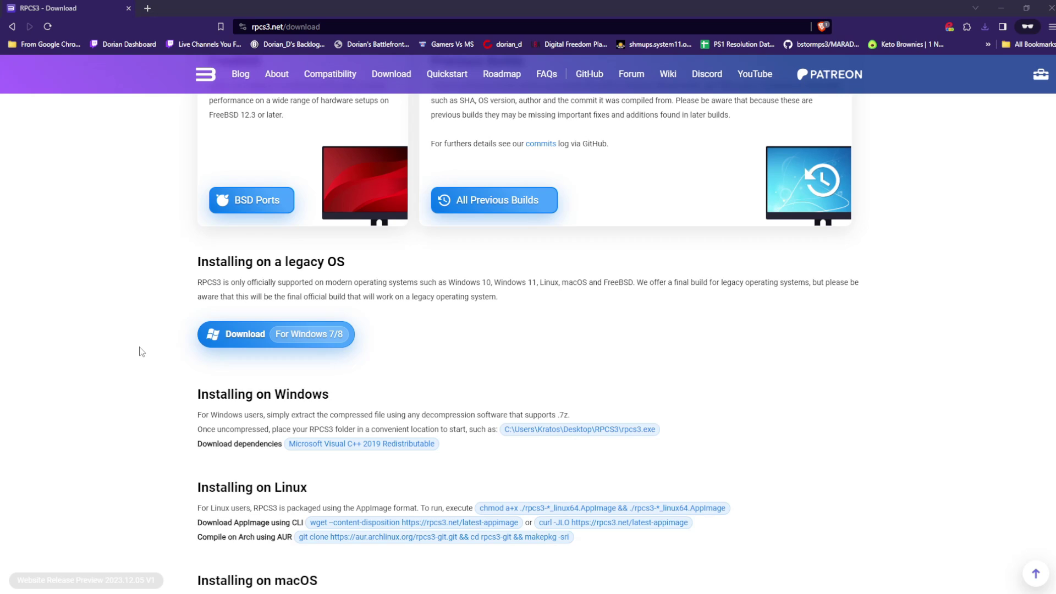
scroll(141, 352, "down", 1)
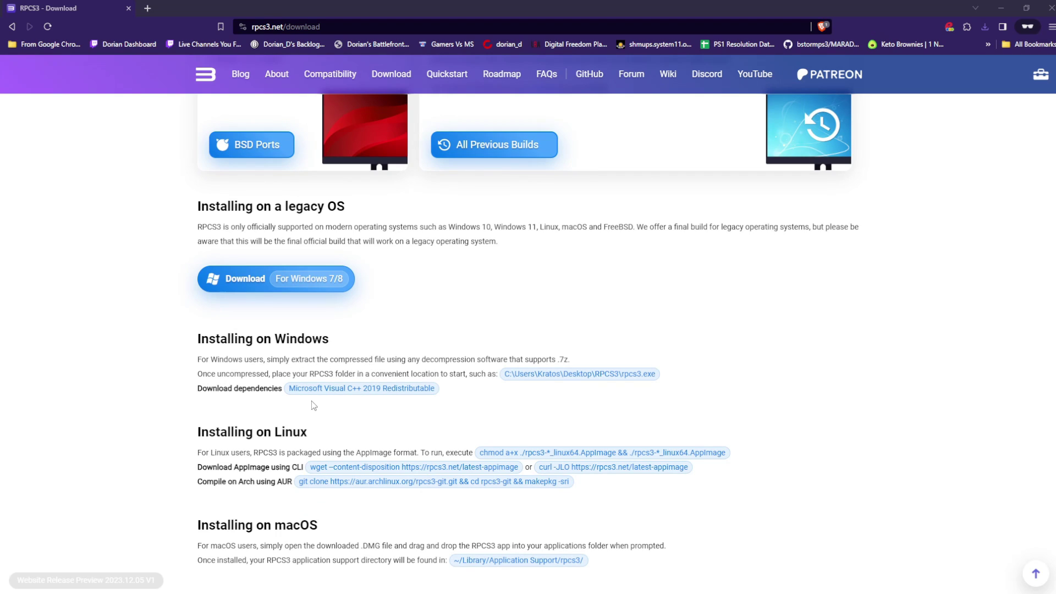
left_click(341, 391)
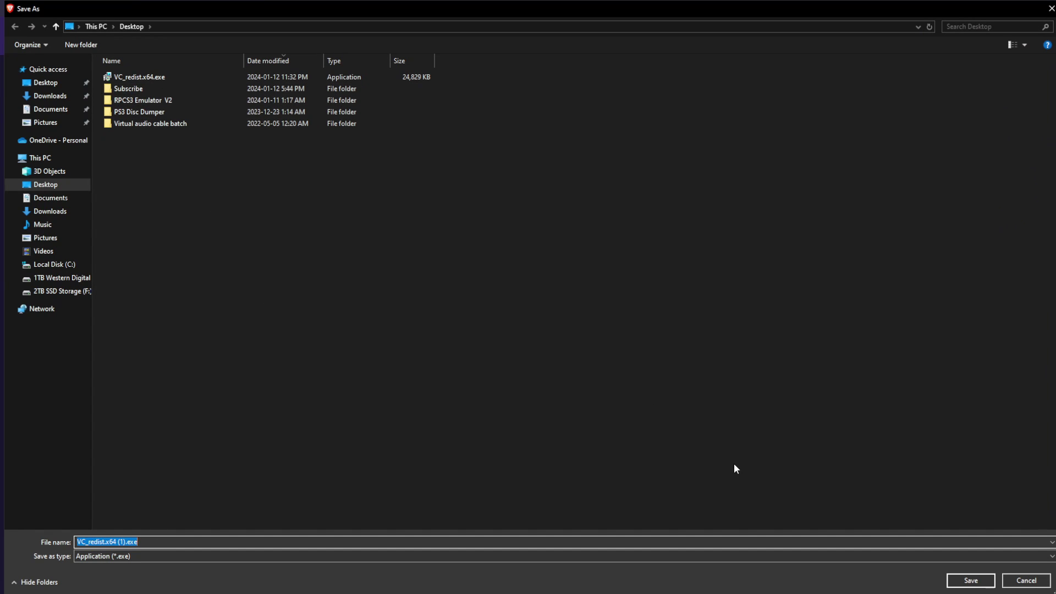
left_click(971, 581)
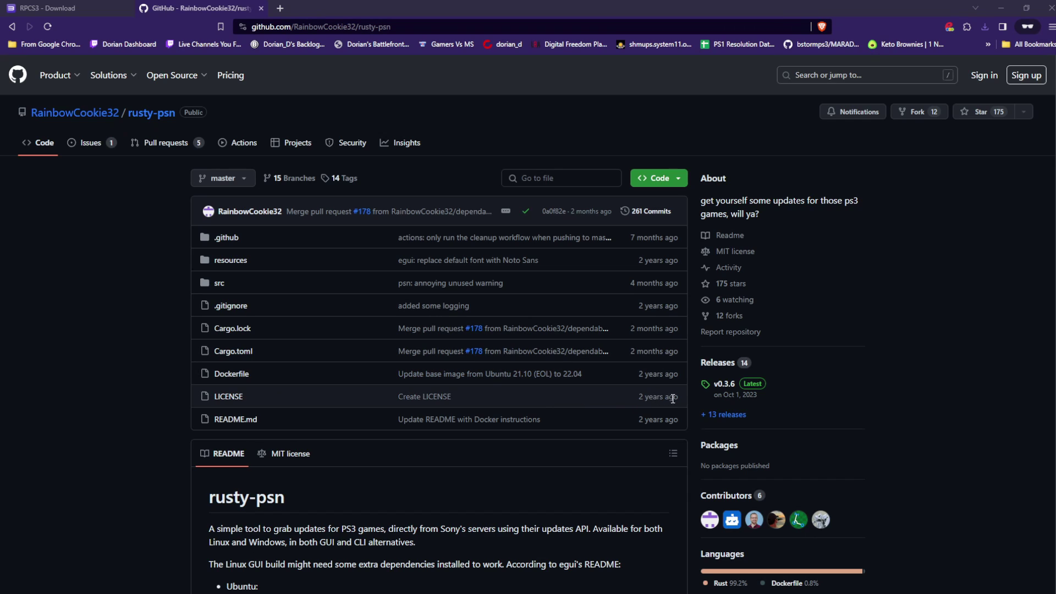
Download rusty-psn-egui-windows.zip from the latest v0.3.6 release of the rusty-psn repository
left_click(721, 395)
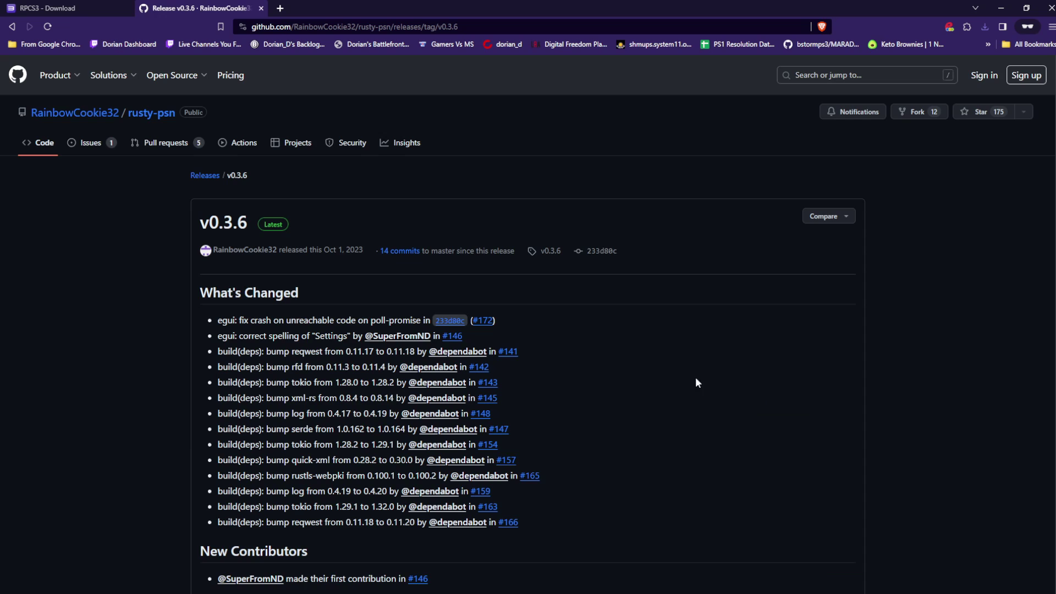
scroll(677, 365, "down", 6)
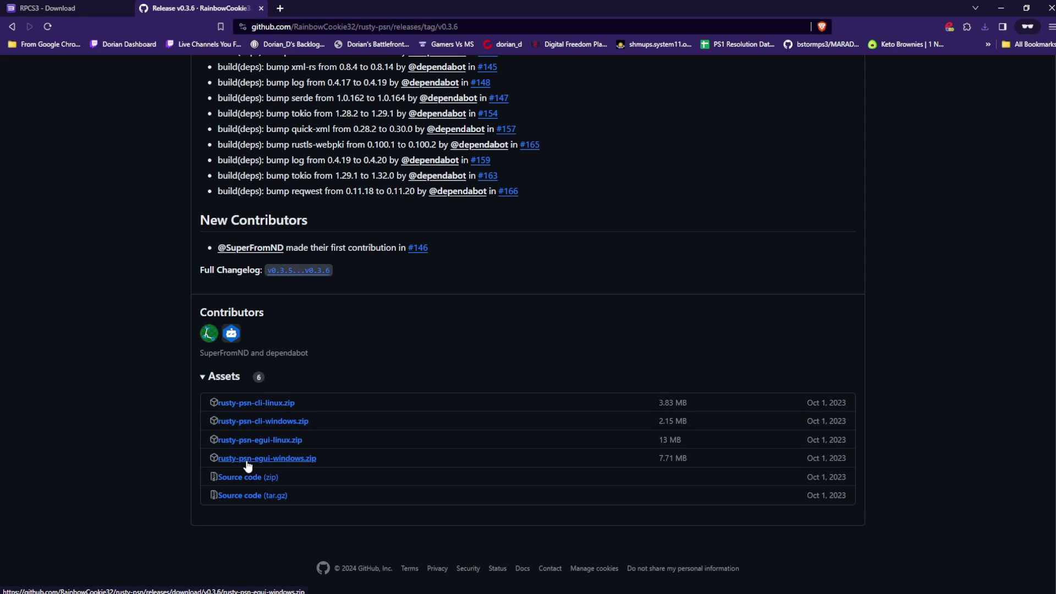
left_click(275, 465)
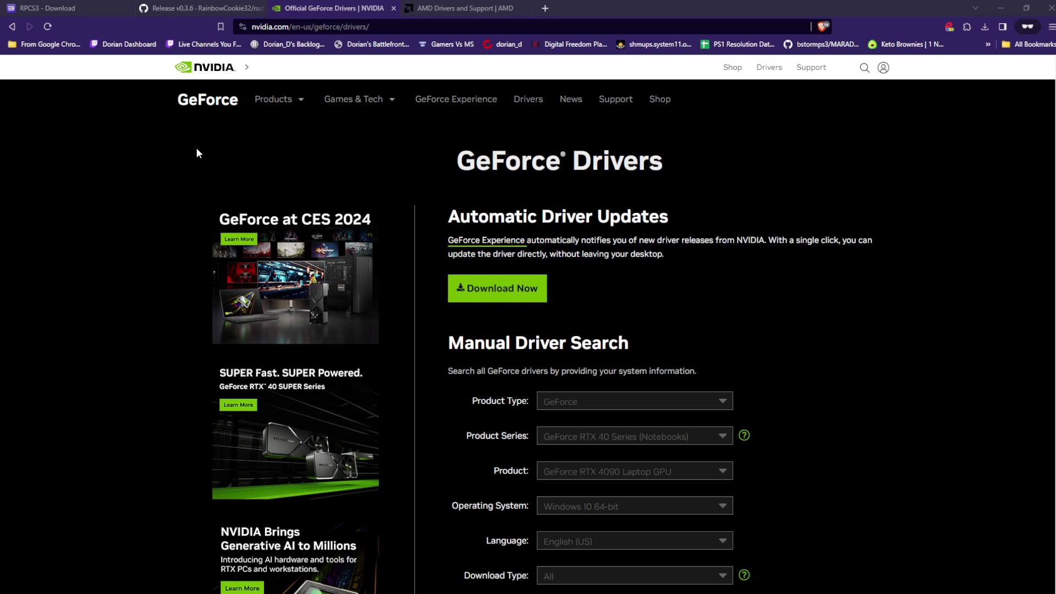
Look over the driver download options on the AMD Drivers and Support page
left_click(465, 6)
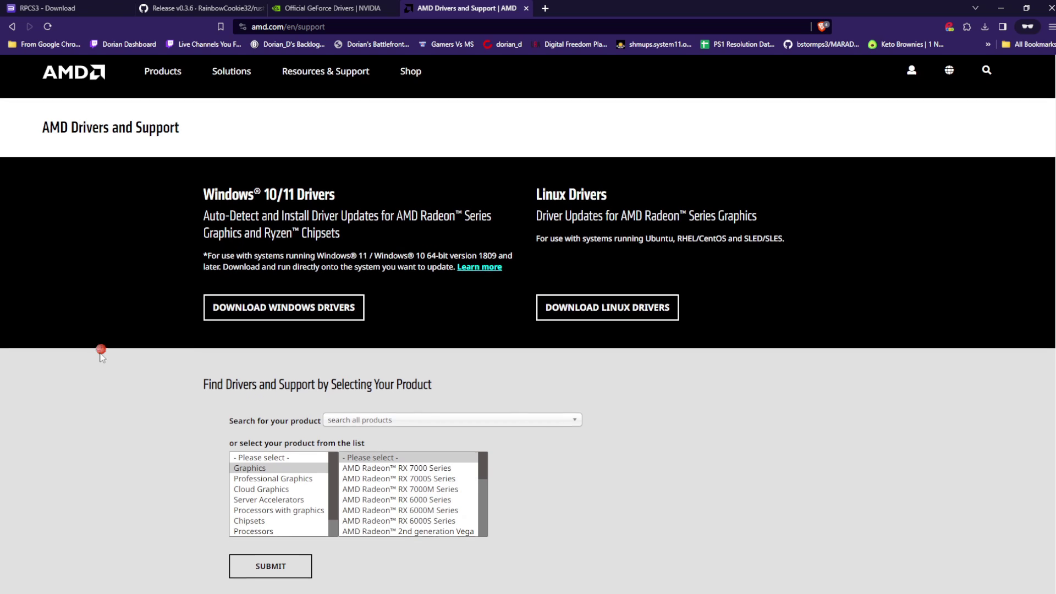
scroll(101, 354, "down", 2)
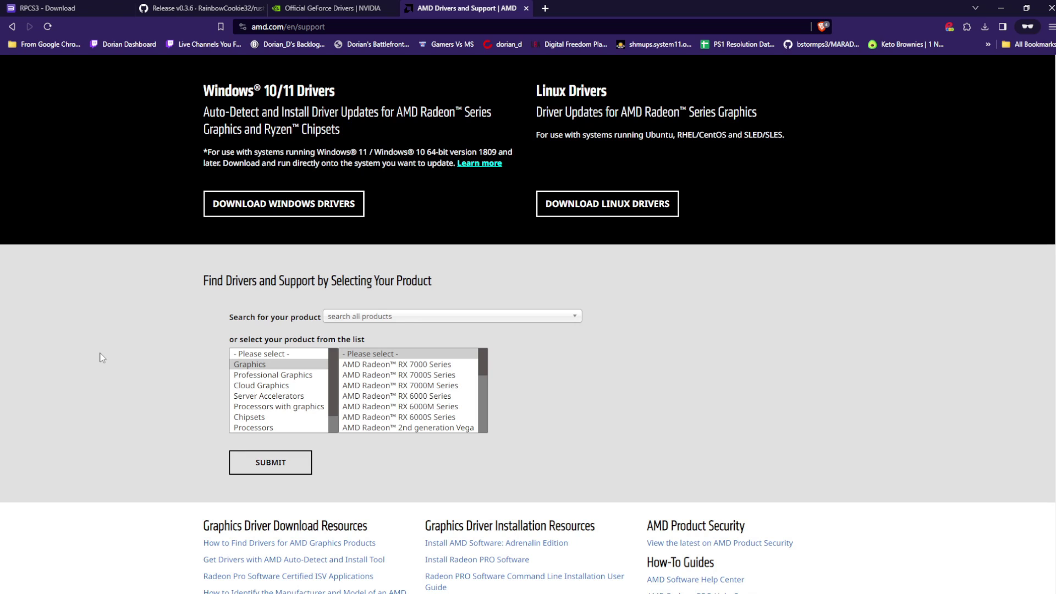
Launch VC_redist.x64 (1).exe from the desktop and exit its setup without repairing or uninstalling
key("super+d")
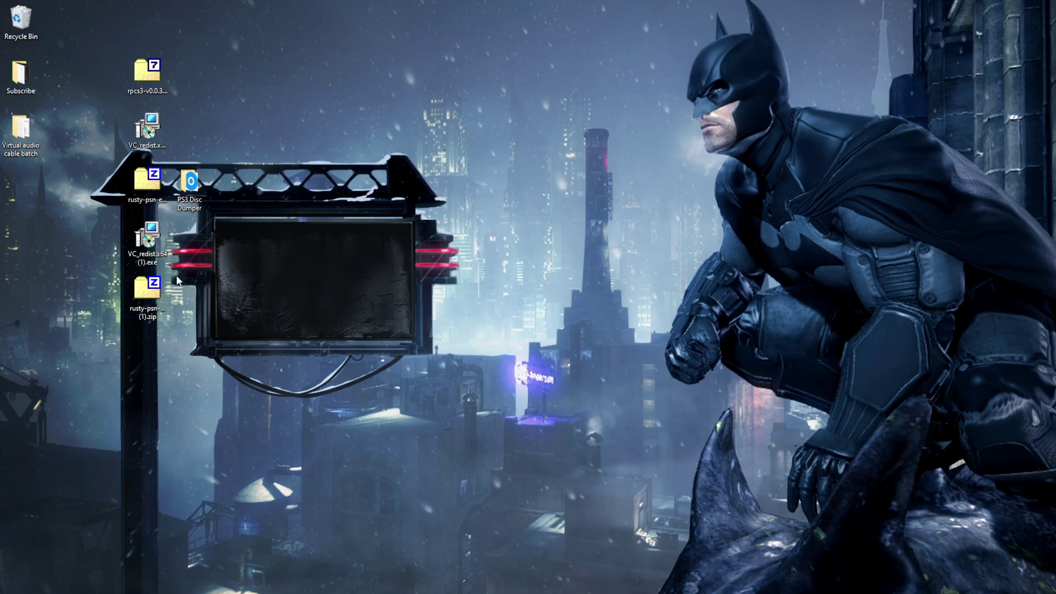
double_click(156, 252)
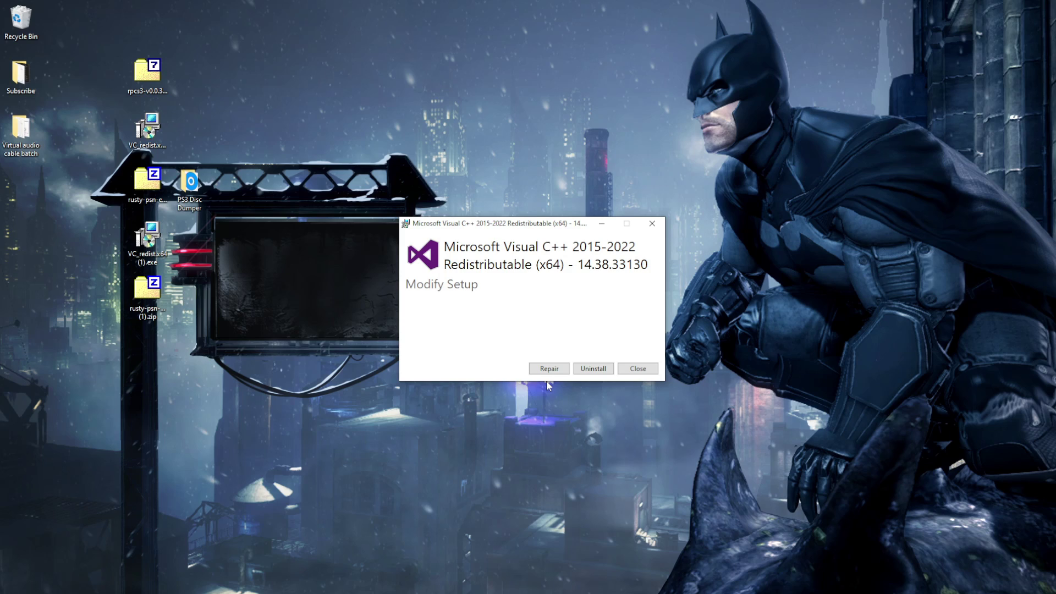
left_click(642, 374)
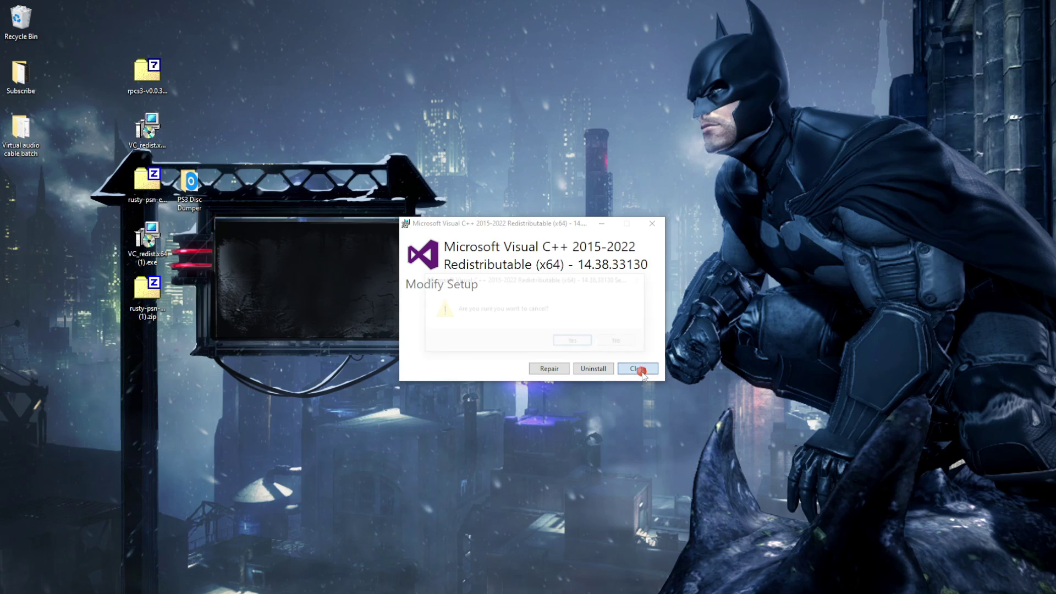
left_click(569, 344)
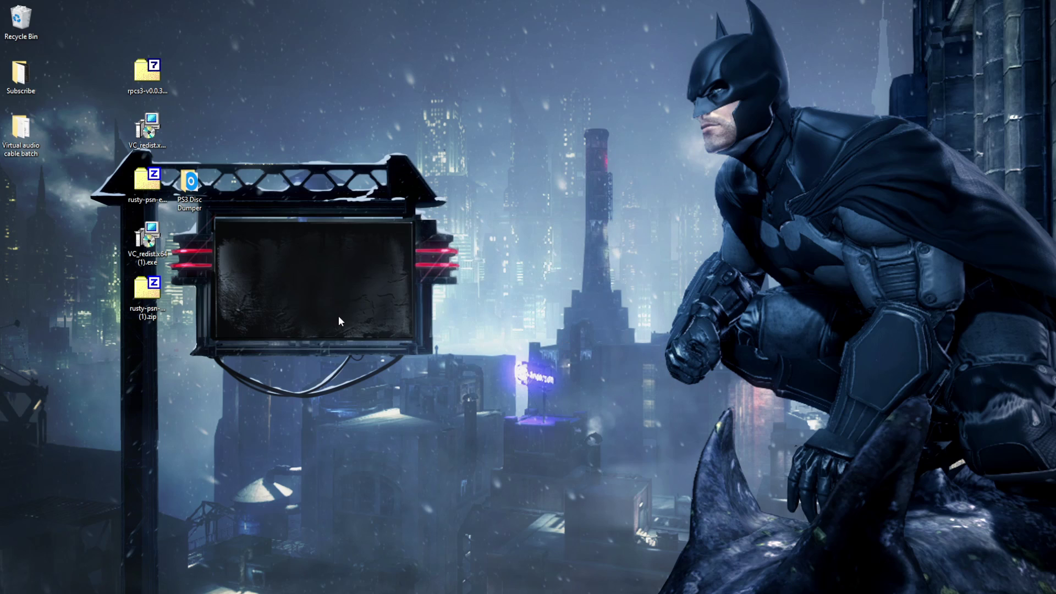
Create a new folder named RPCS3 on the desktop
right_click(242, 78)
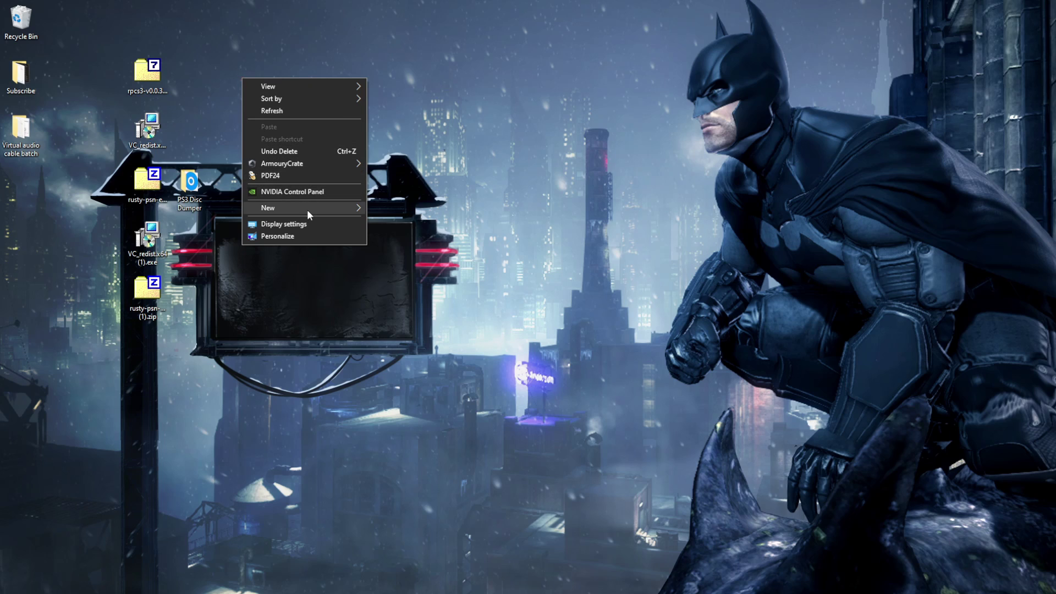
left_click(375, 212)
type("RPCS3")
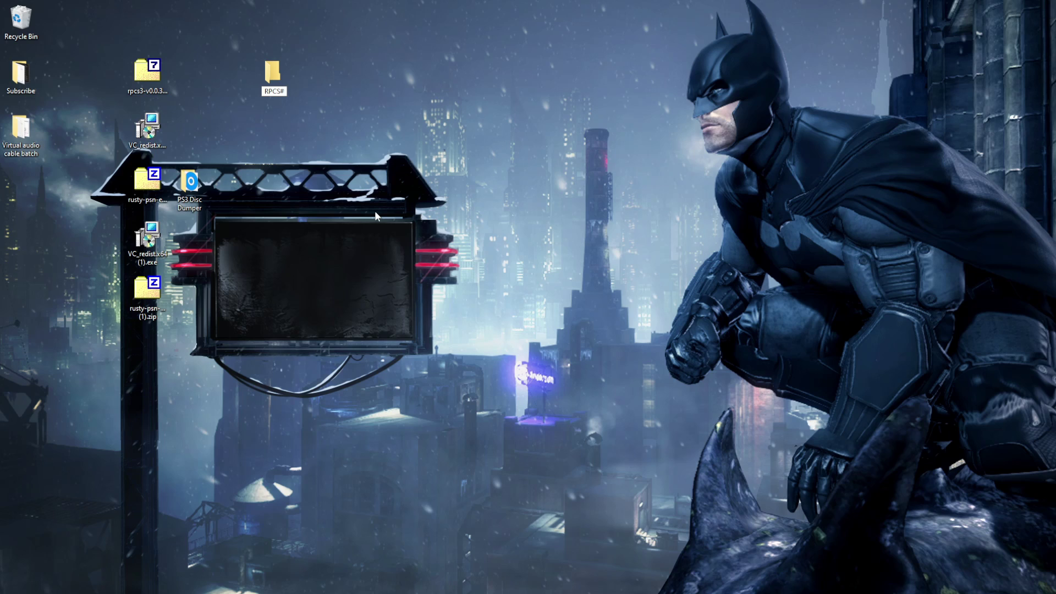
key("Return")
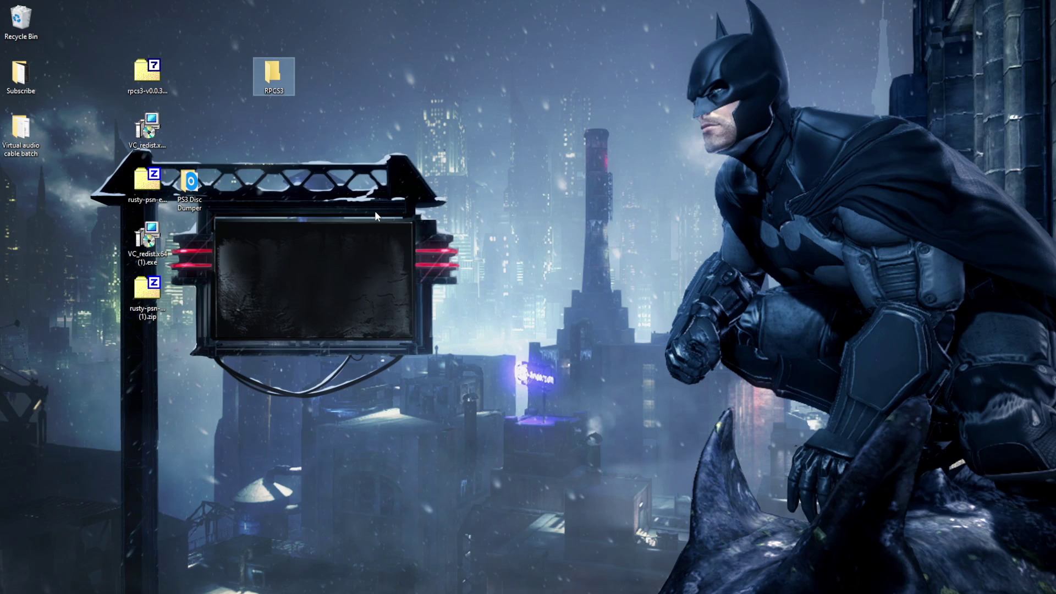
Extract all contents of the rpcs3-v0.0.30-15948 win64 archive into the desktop's RPCS3 folder and close the archive
left_click(150, 92)
left_click(150, 92)
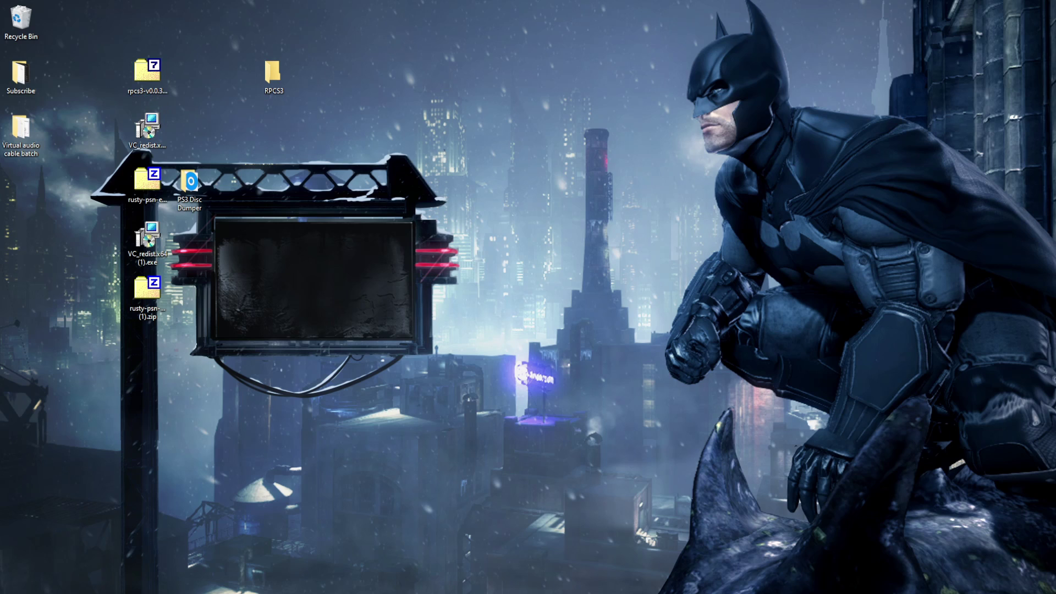
mouse_move(959, 207)
left_mouse_down()
mouse_move(350, 208)
mouse_move(636, 117)
mouse_move(702, 57)
left_mouse_up()
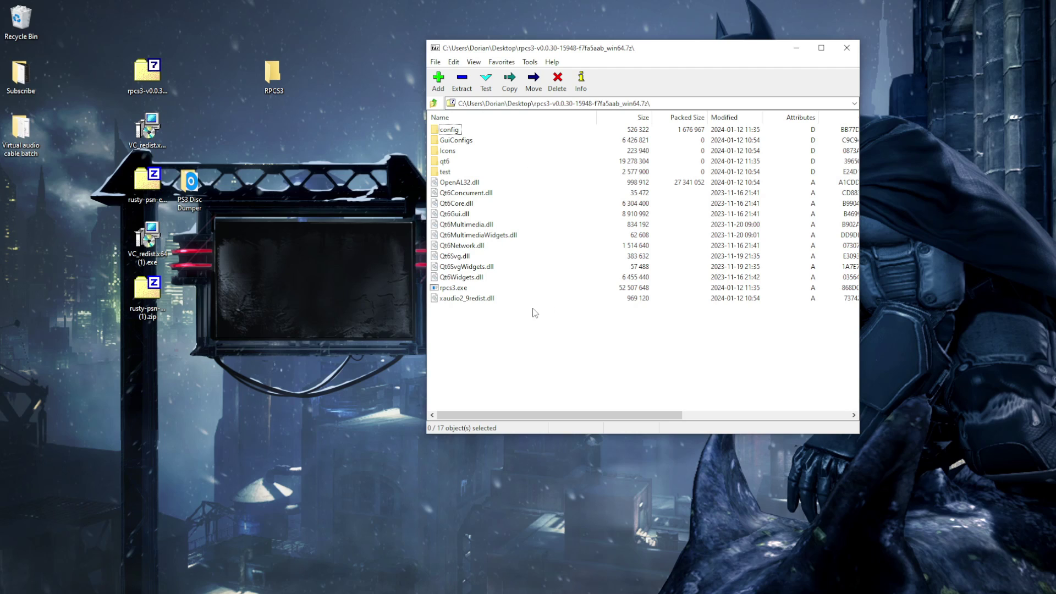
left_click_drag(505, 350, 278, 81)
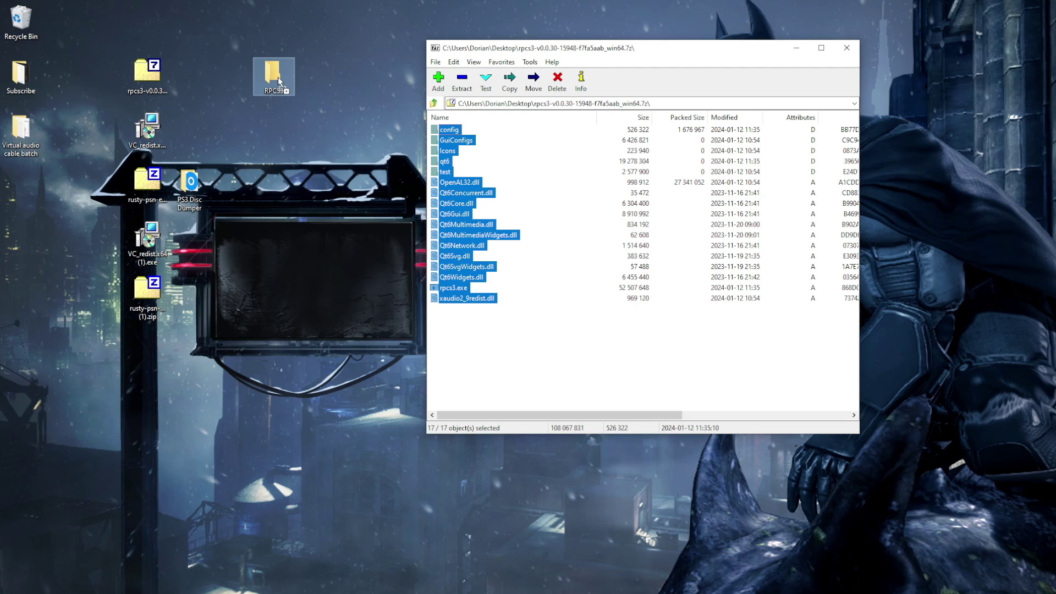
left_click_drag(278, 81, 278, 81)
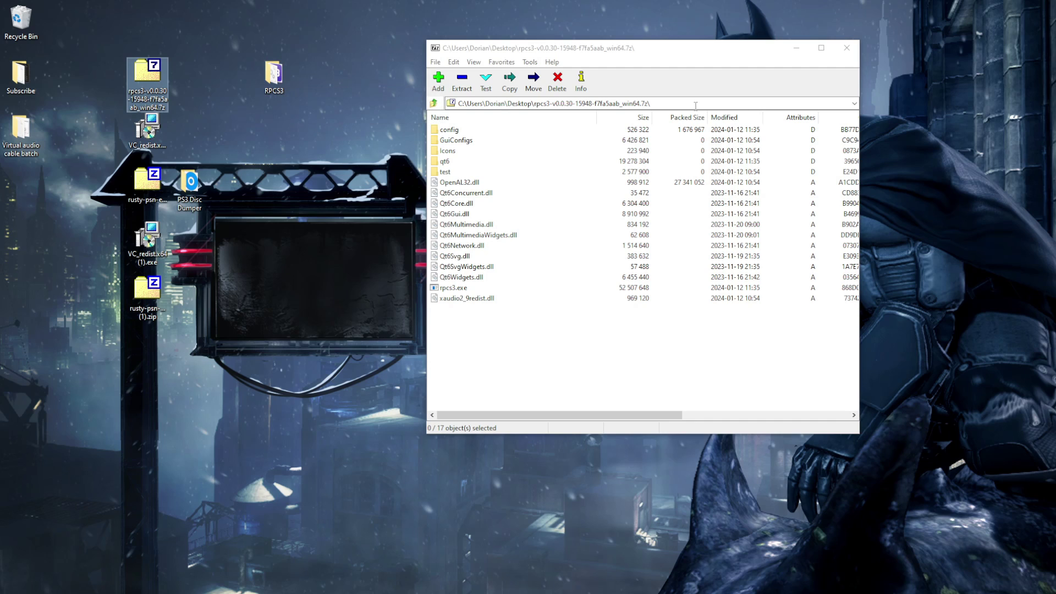
left_click(846, 49)
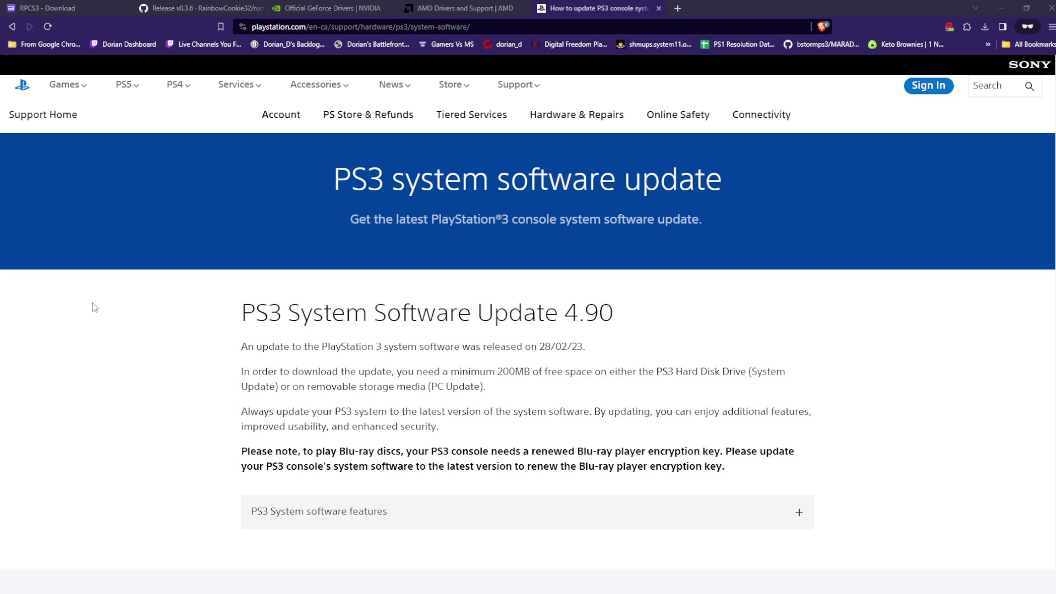
Save the PS3 system software update for computers to the Desktop as PS3UPDAT.PUP, and minimize the browser
scroll(95, 307, "down", 5)
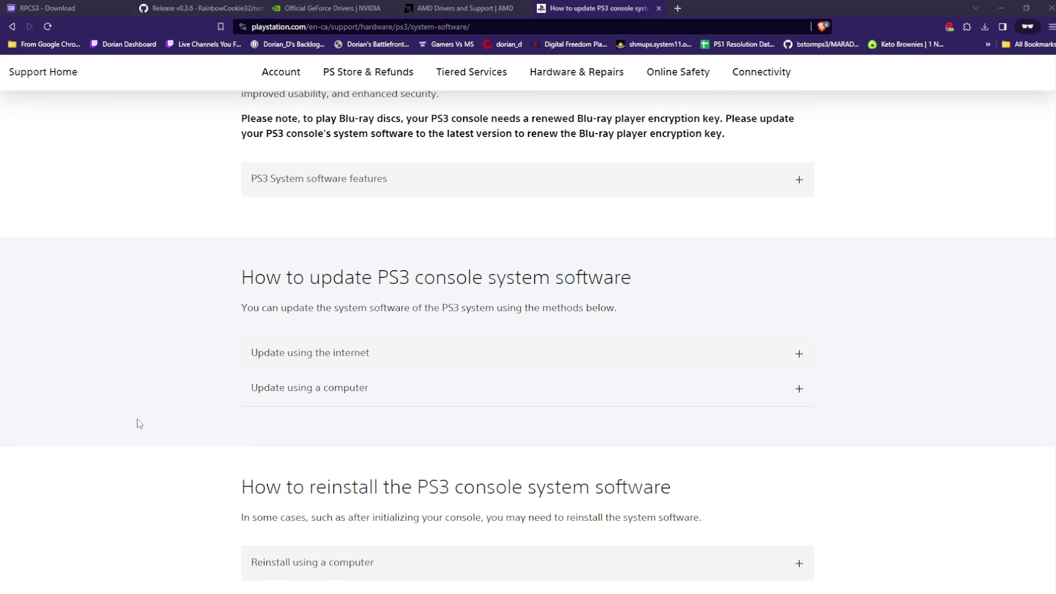
left_click(290, 398)
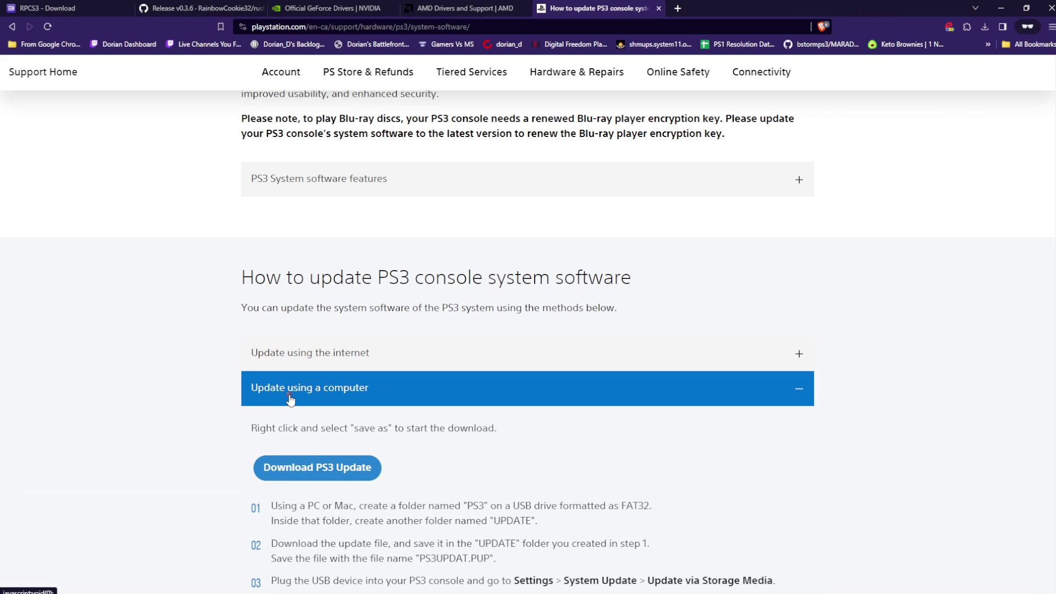
scroll(173, 412, "down", 2)
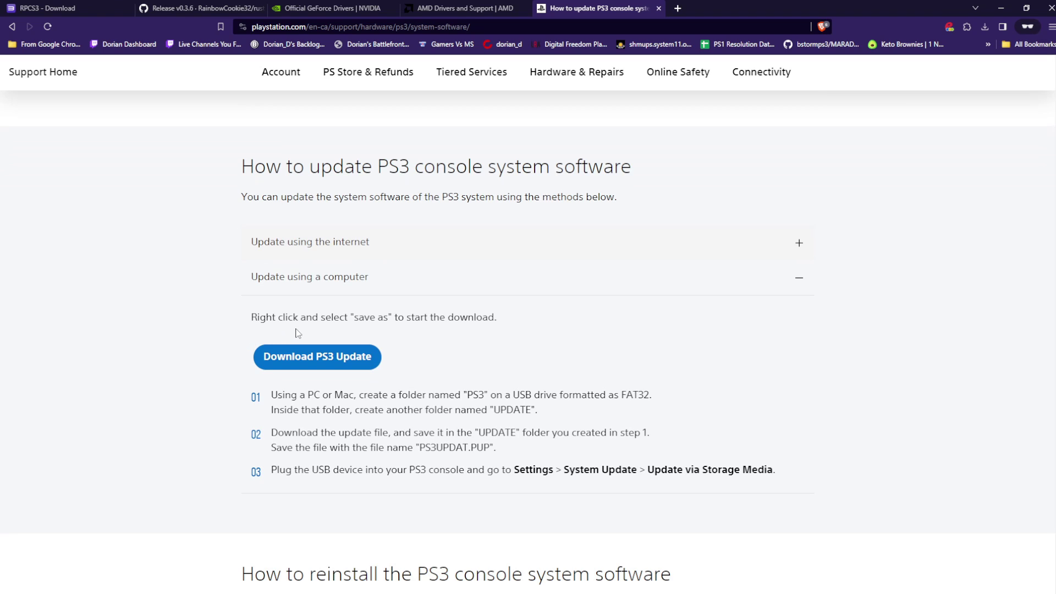
right_click(315, 360)
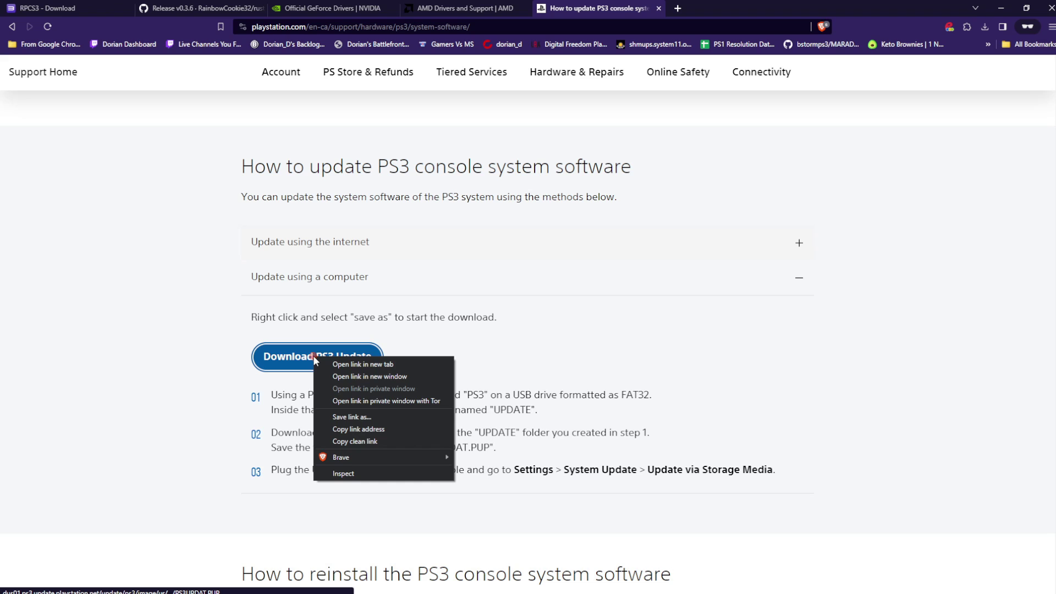
left_click(342, 413)
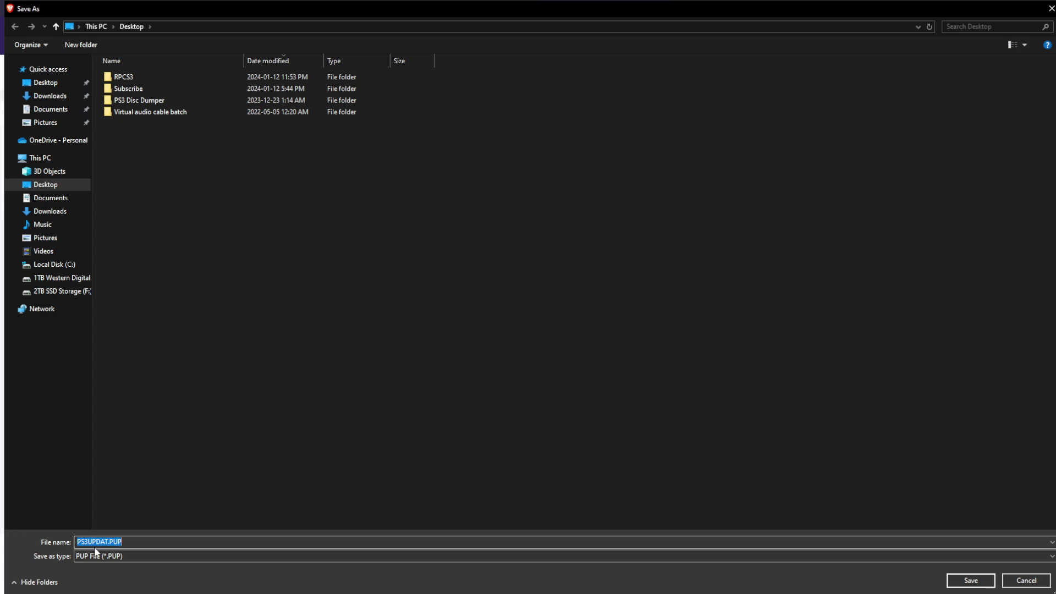
left_click(978, 585)
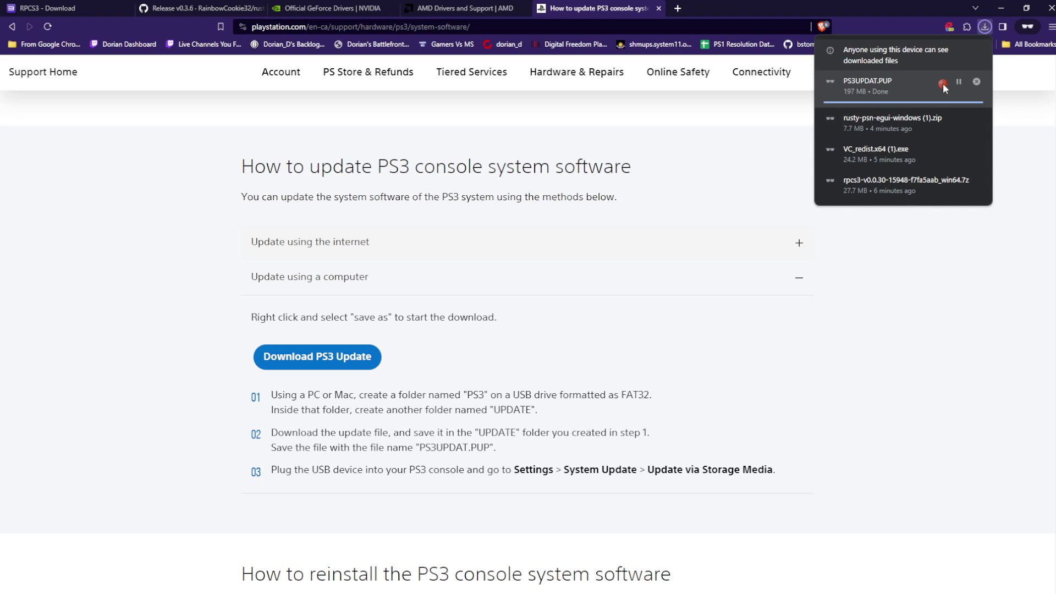
left_click(942, 84)
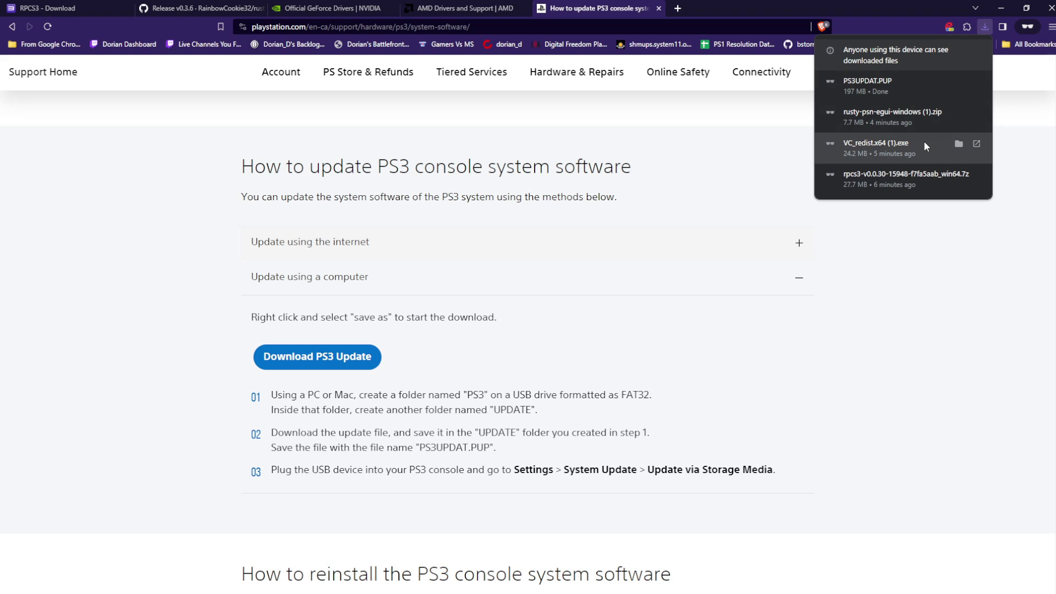
left_click(997, 7)
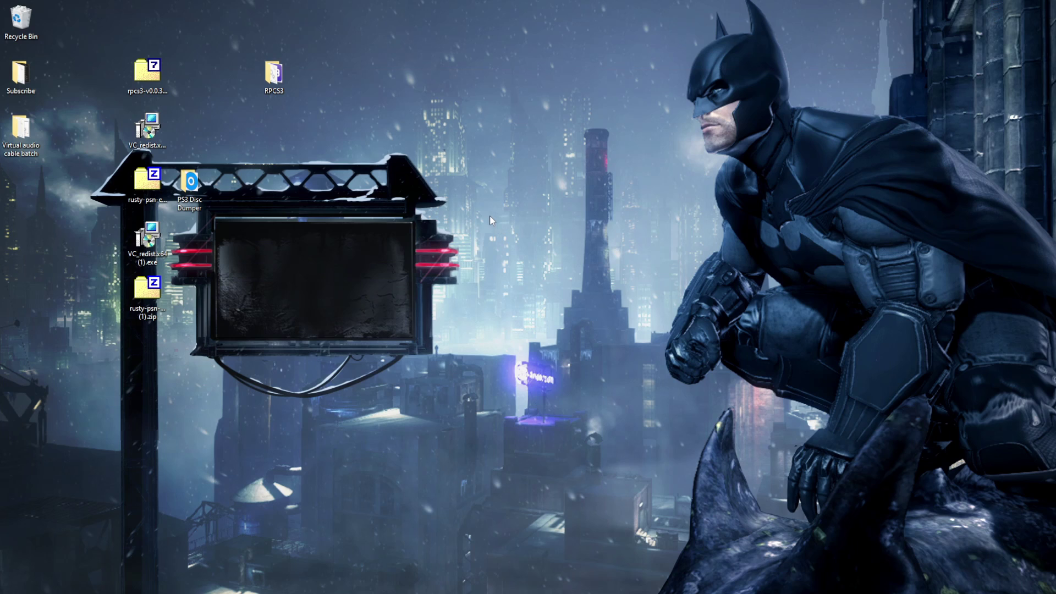
Launch rpcs3.exe from the RPCS3 folder on the desktop
double_click(274, 77)
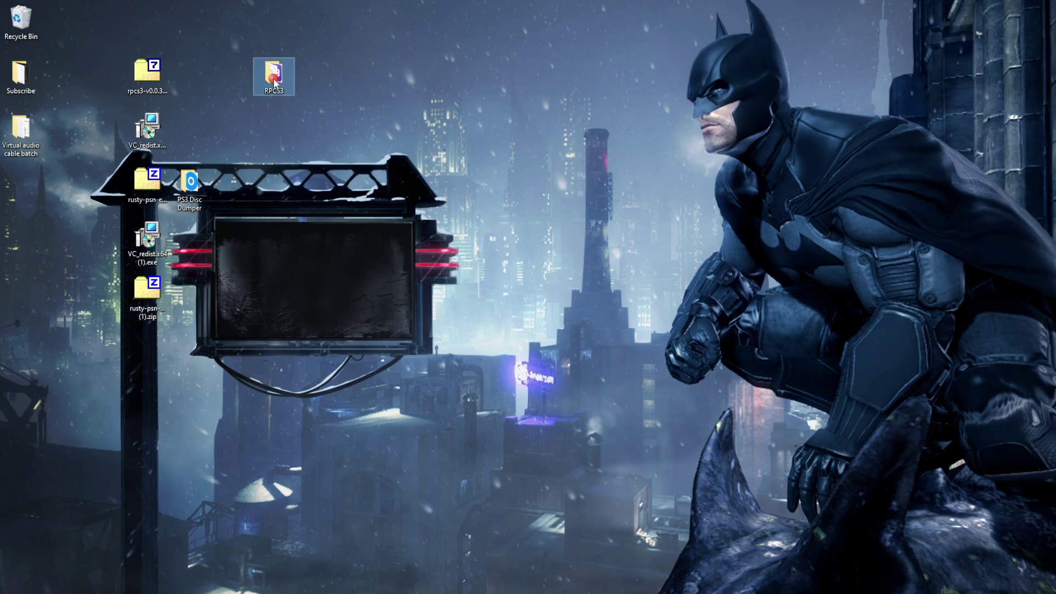
left_click_drag(908, 101, 290, 130)
scroll(495, 352, "down", 1)
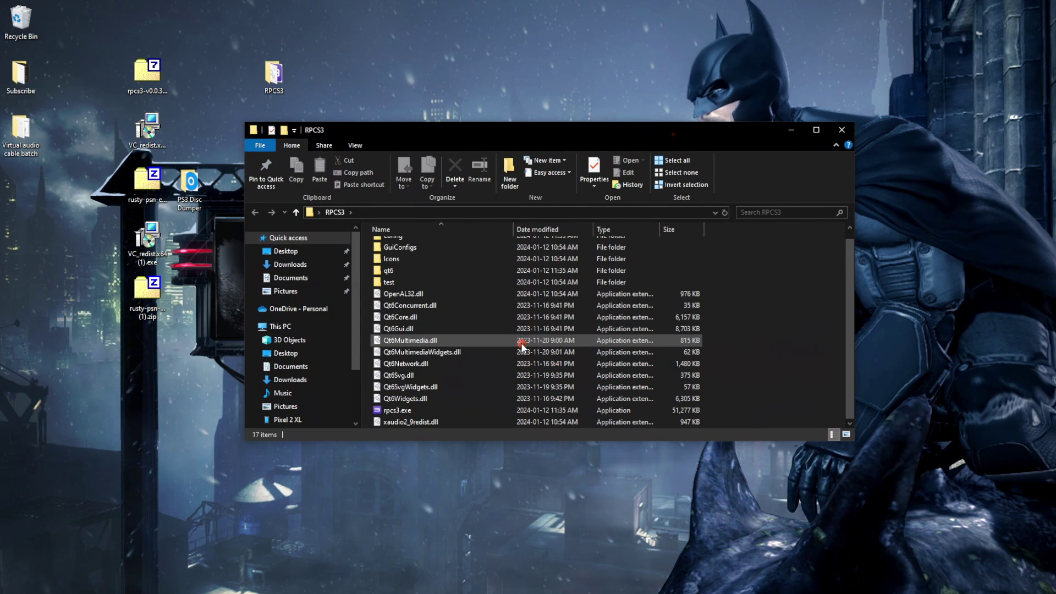
double_click(403, 410)
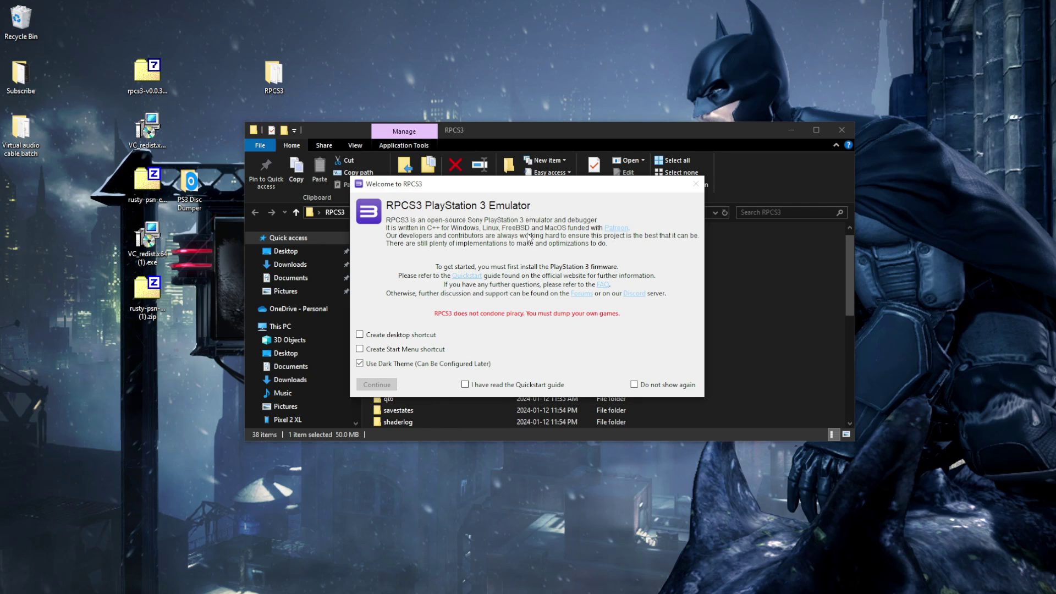
Confirm having read the Quickstart guide, enable Do not show again and Create desktop shortcut, and continue past the welcome screen
left_click(465, 385)
left_click(641, 387)
left_click(373, 336)
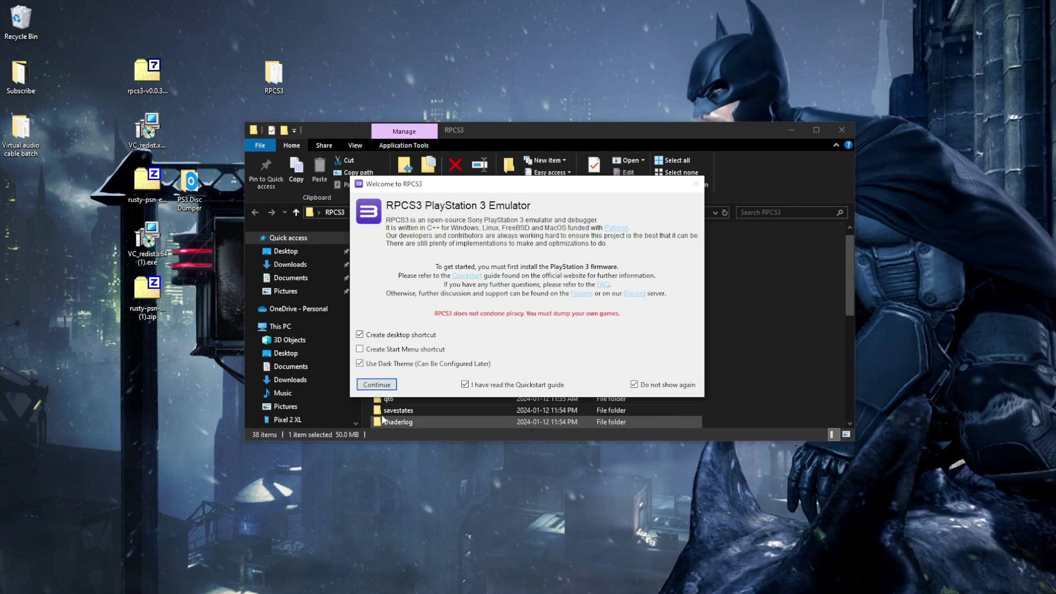
left_click(387, 388)
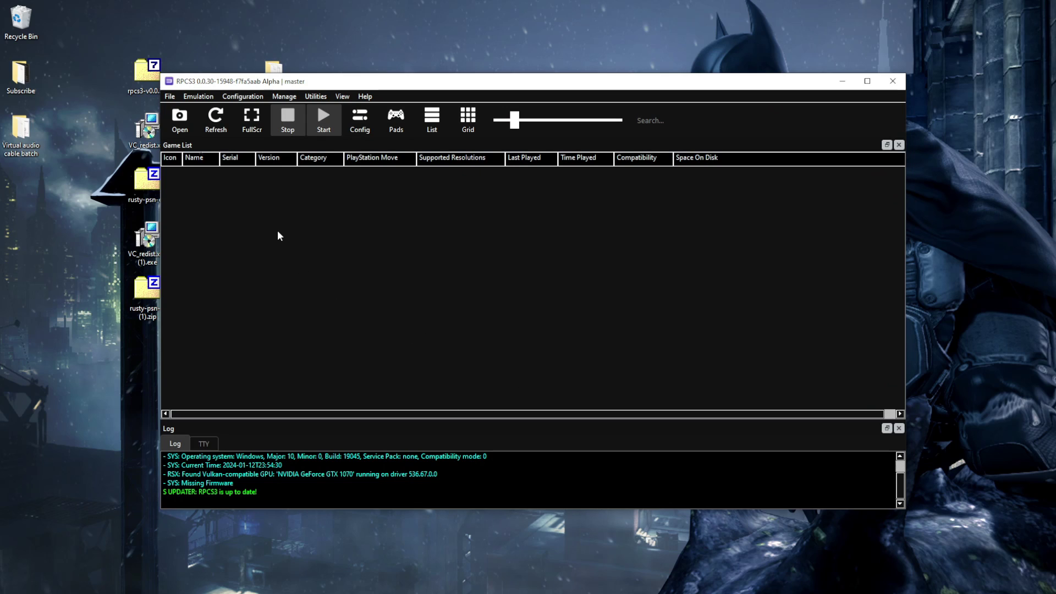
Install the PS3 firmware from PS3UPDAT.PUP on the Desktop, disable further success notices, and let the PPU modules compile
left_click(170, 97)
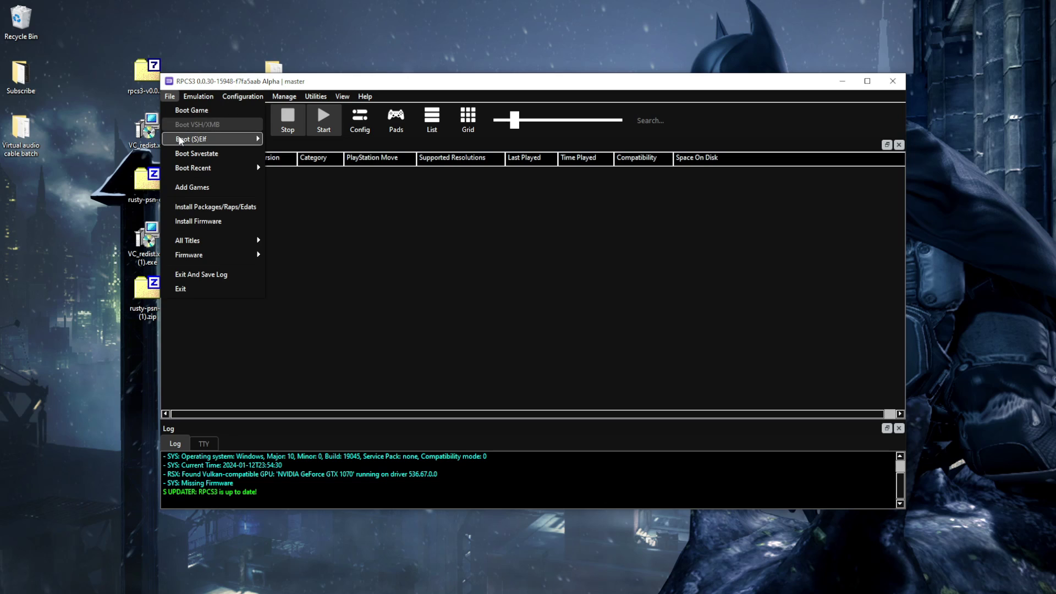
left_click(199, 221)
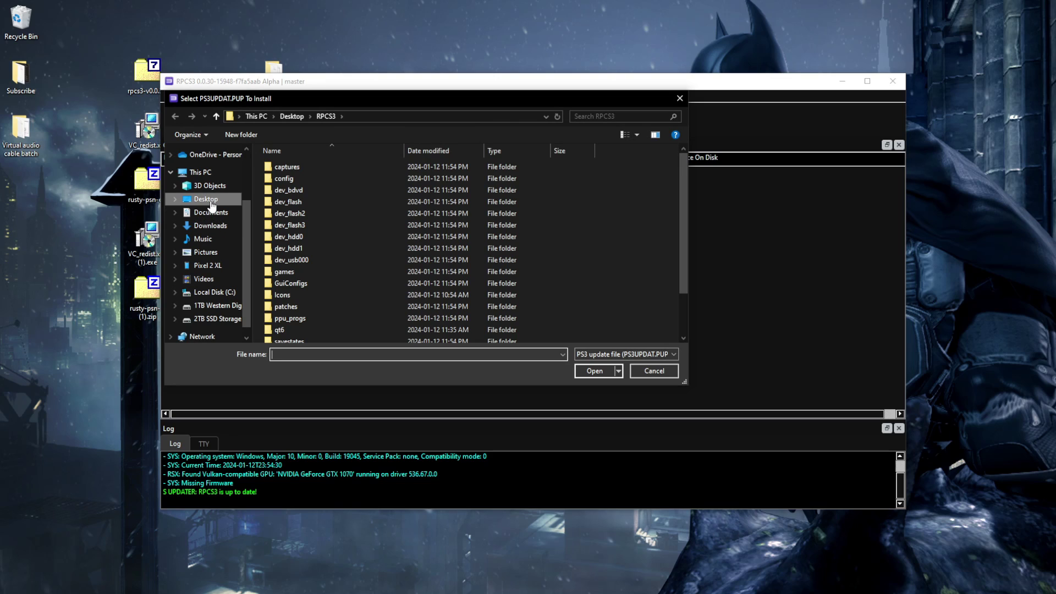
left_click(212, 205)
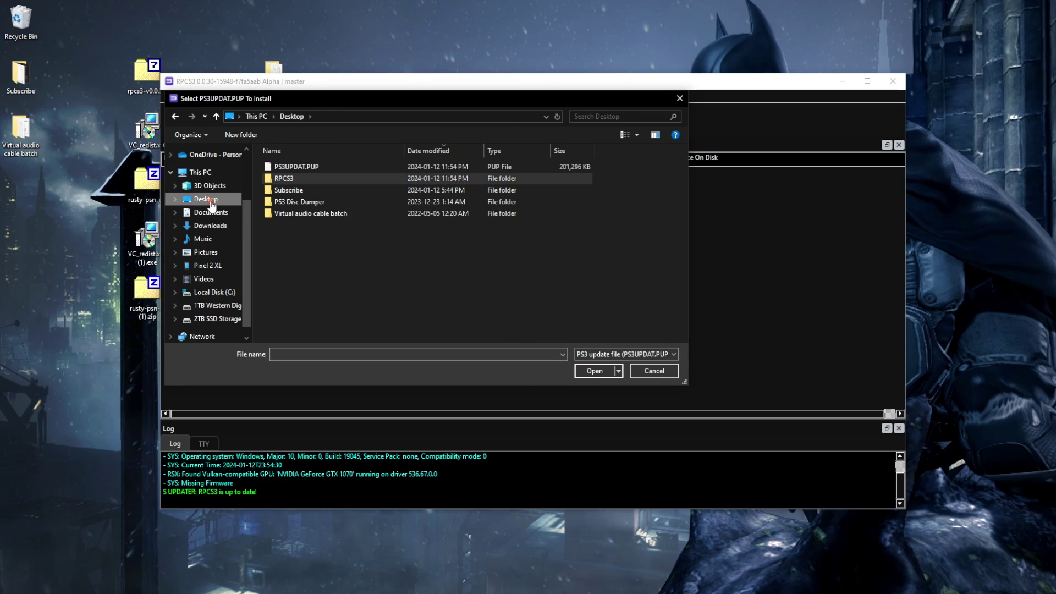
left_click(292, 170)
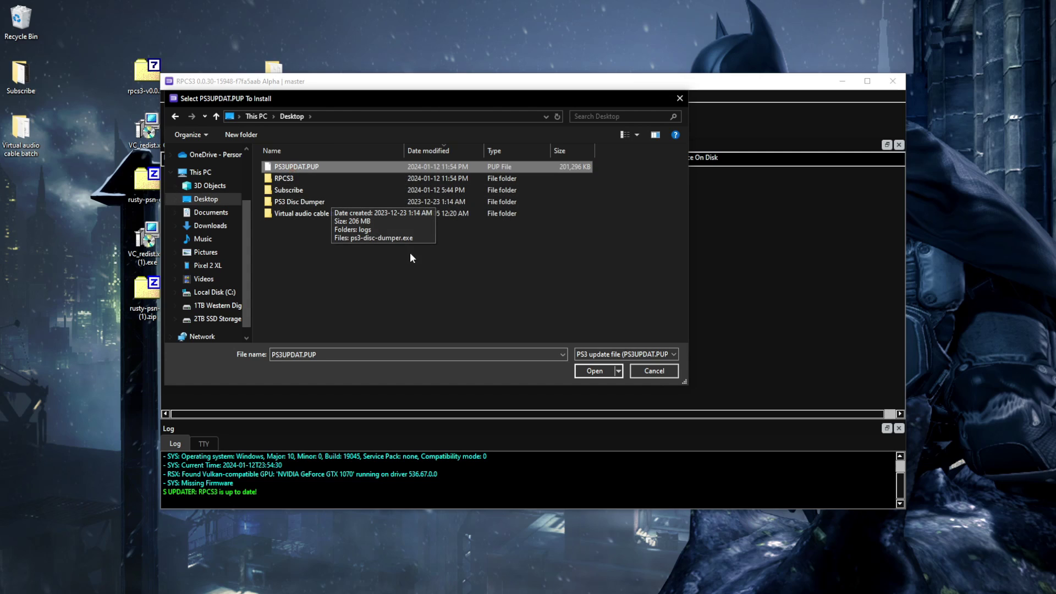
left_click(582, 372)
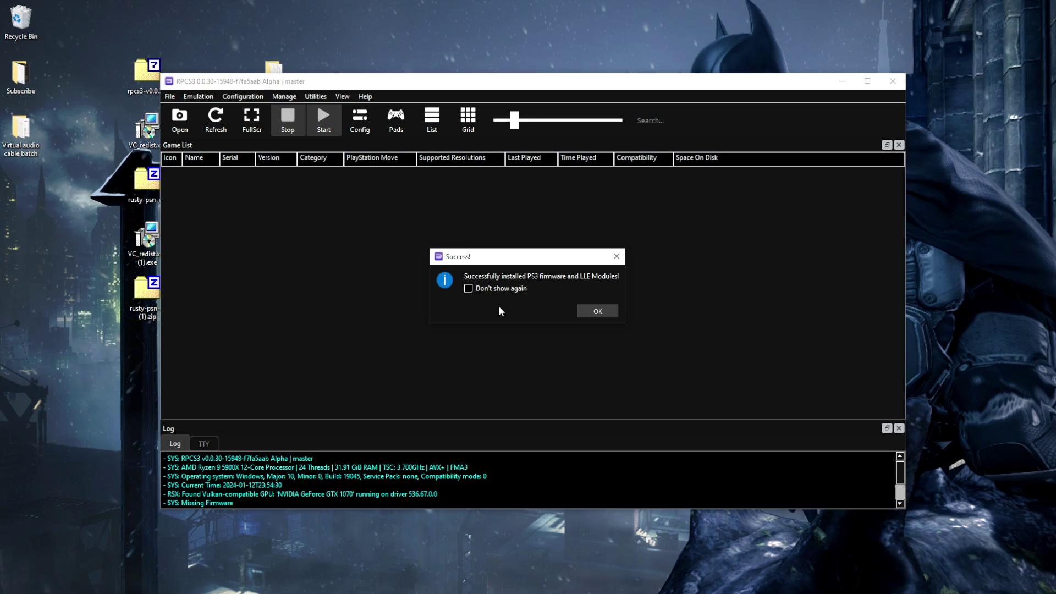
left_click(521, 287)
left_click(602, 316)
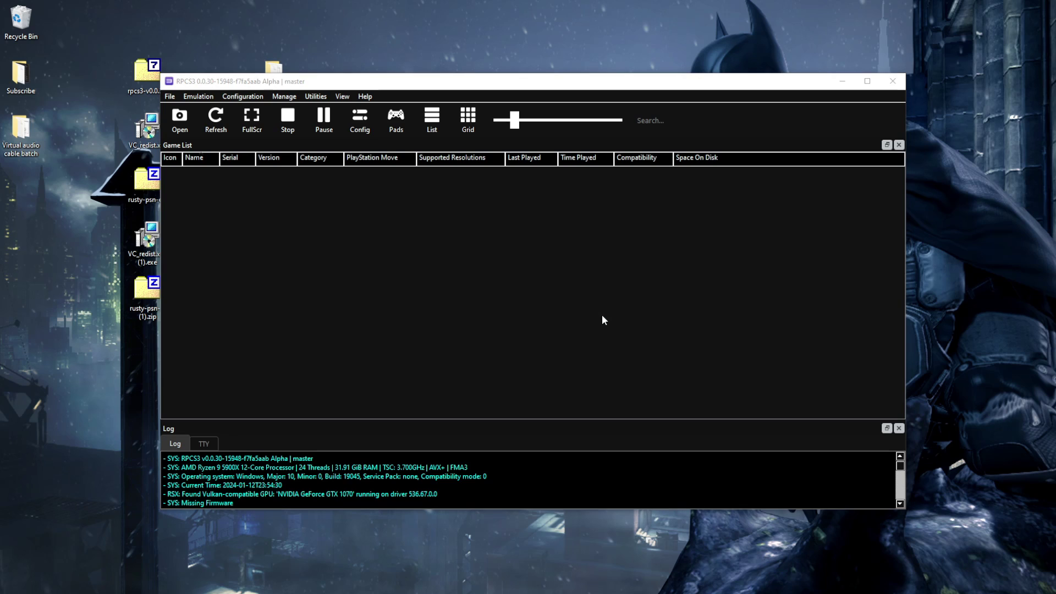
left_click_drag(1040, 158, 377, 160)
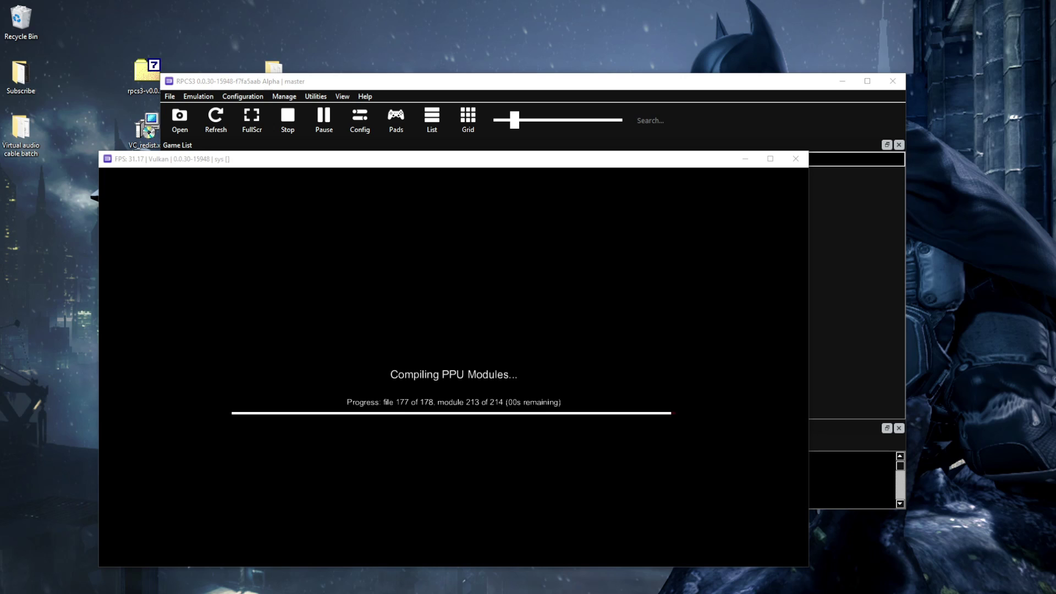
key("ctrl+s")
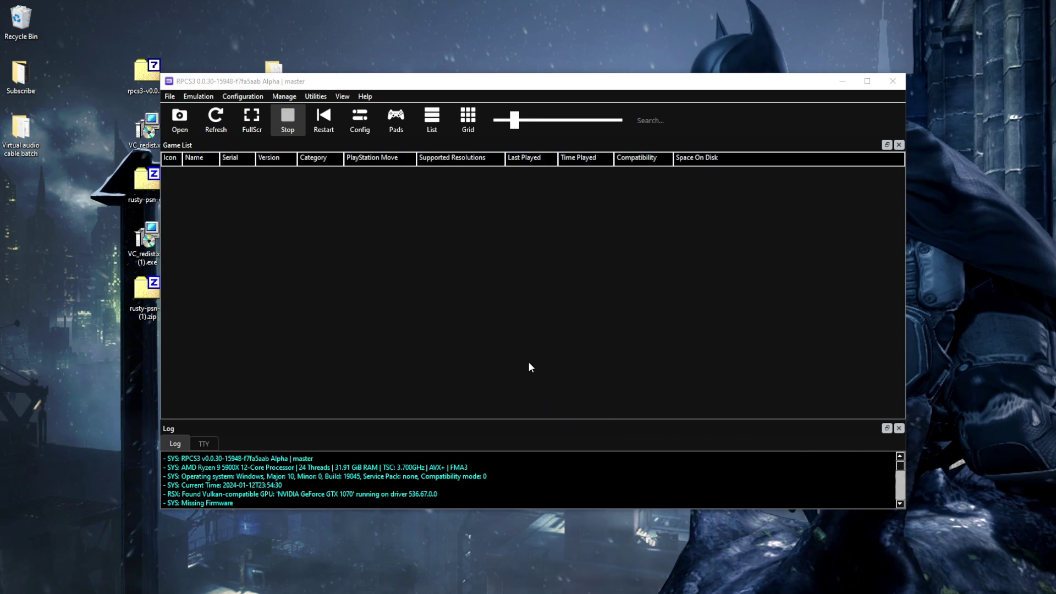
Set Player 1's gamepad handler to DualShock 4 and save the gamepad settings
left_click(396, 133)
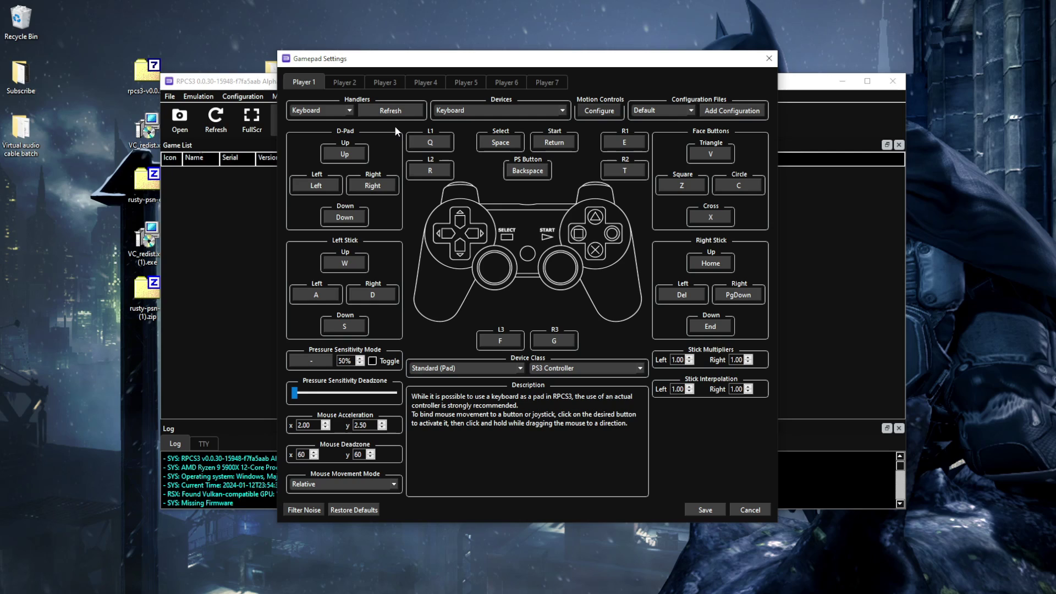
left_click(347, 114)
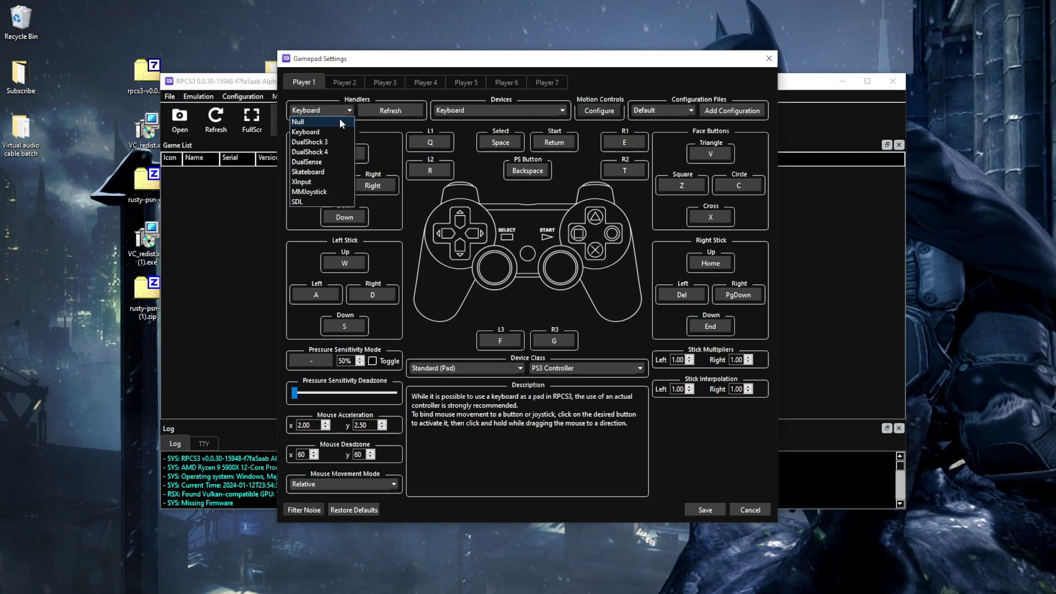
left_click(322, 152)
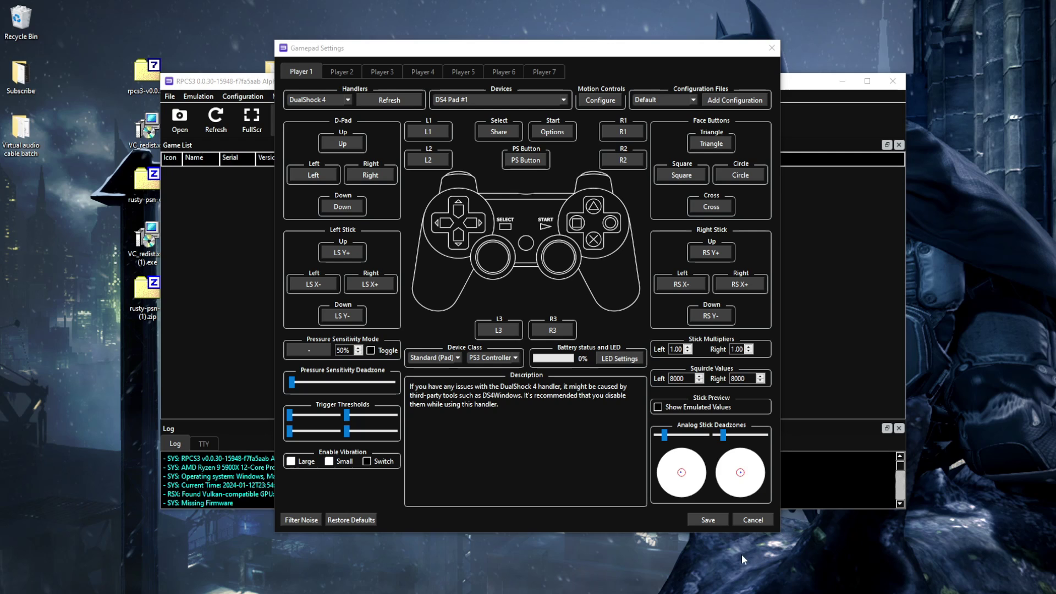
left_click(708, 520)
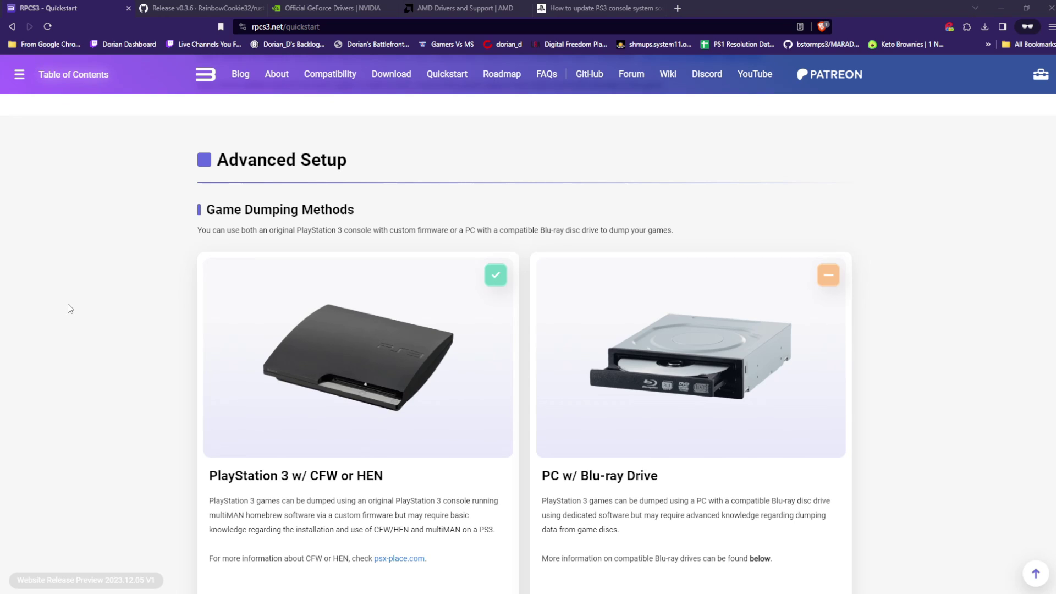
Examine the RPCS3 Quickstart page's game dumping methods and its list of compatible PC Blu-ray drives
scroll(70, 308, "down", 1)
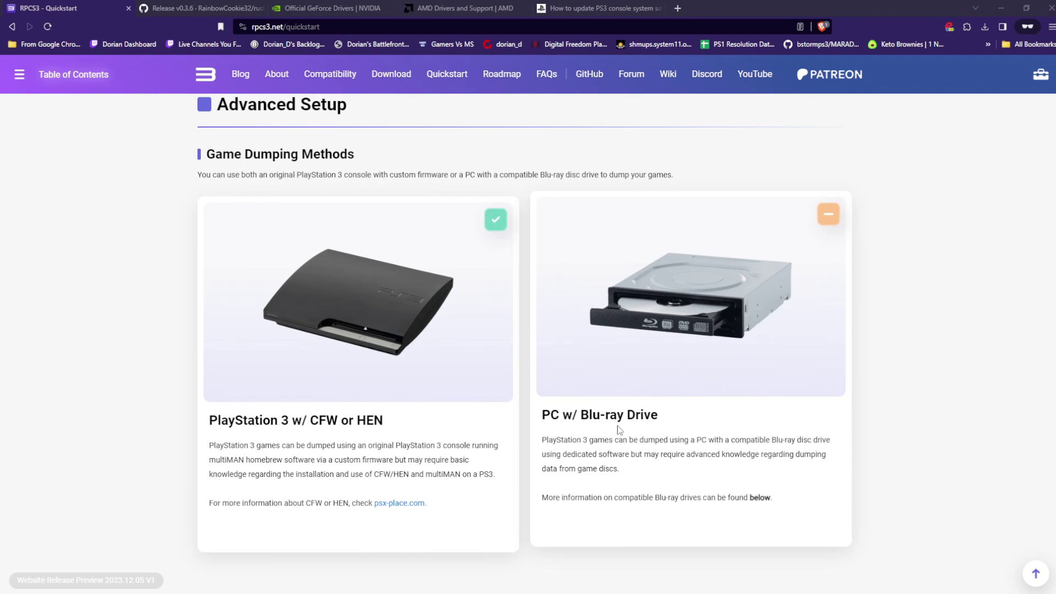
scroll(642, 428, "down", 3)
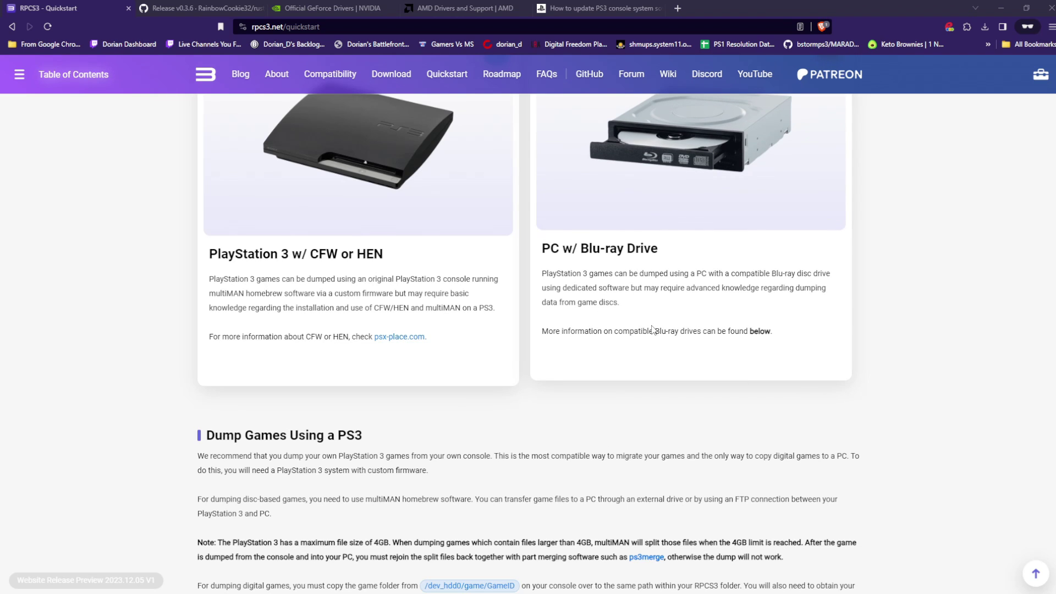
scroll(80, 427, "down", 5)
scroll(81, 427, "down", 3)
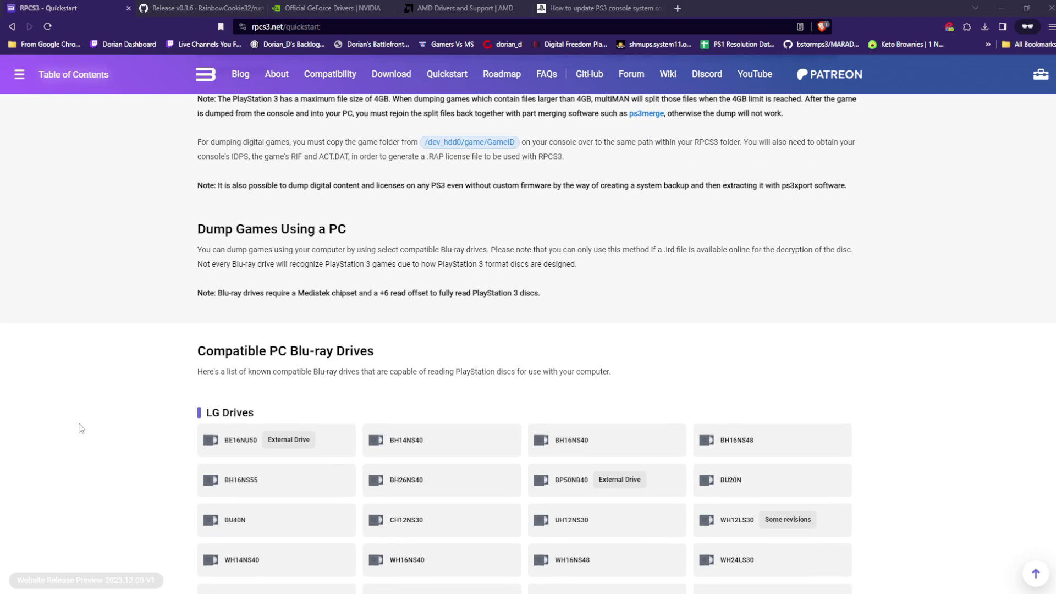
scroll(81, 428, "down", 2)
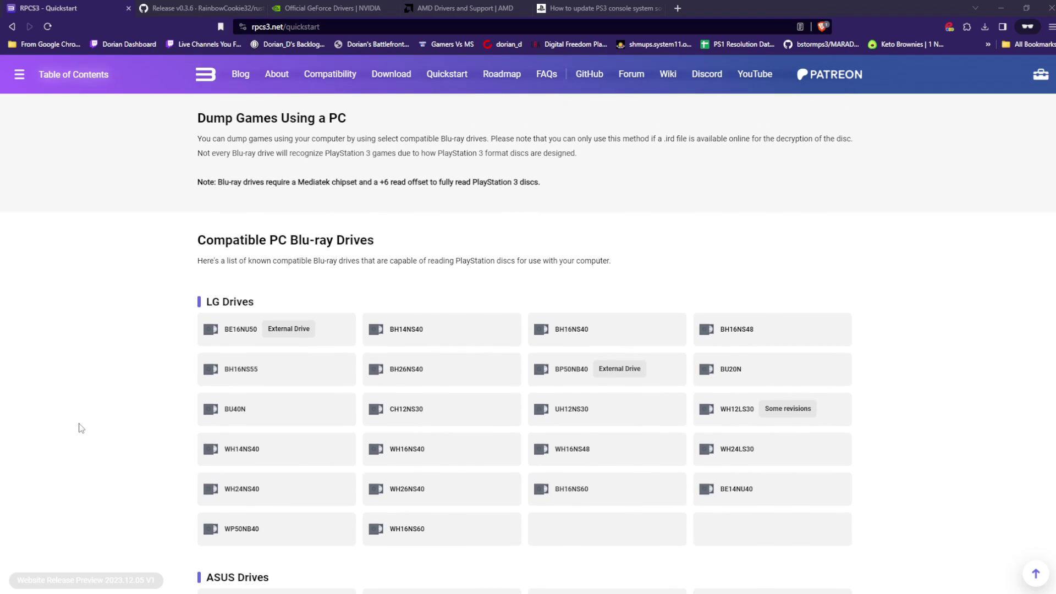
scroll(80, 428, "down", 5)
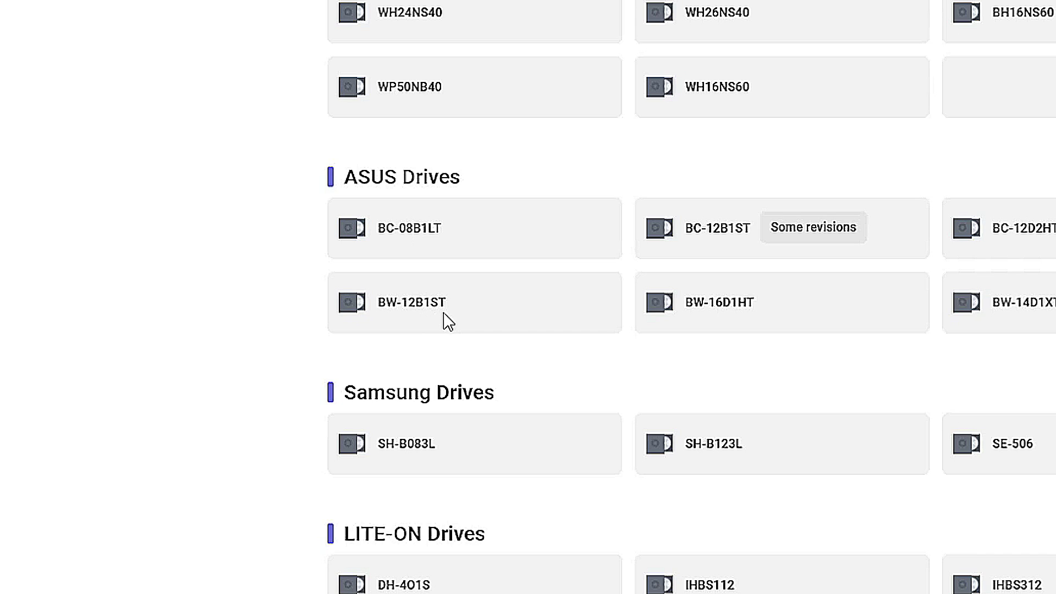
double_click(415, 308)
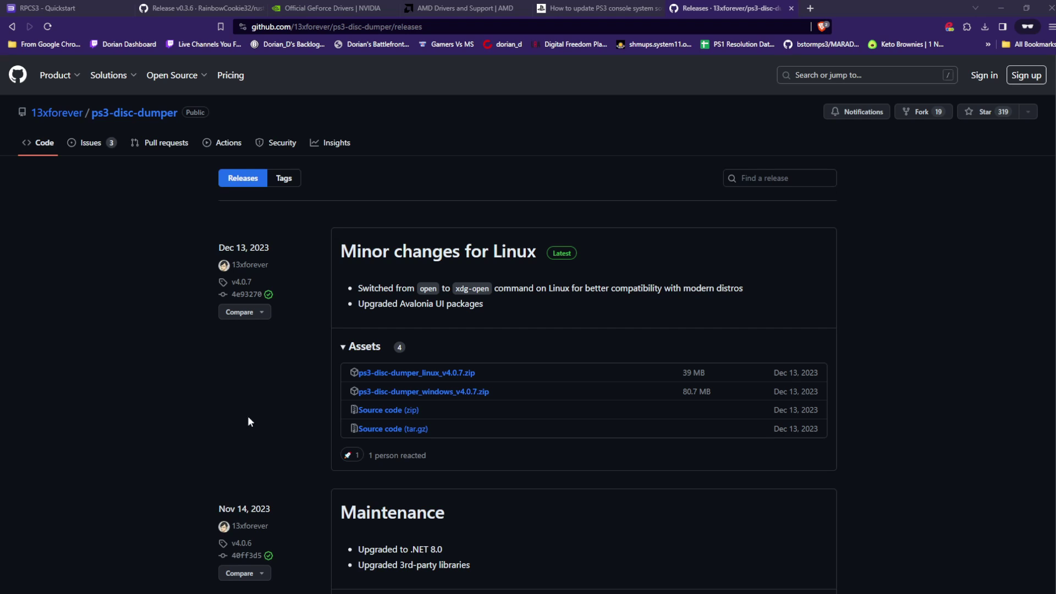
Download ps3-disc-dumper_windows_v4.0.7.zip from the GitHub releases page, open it, and minimize the browser and emulator windows
left_click(387, 391)
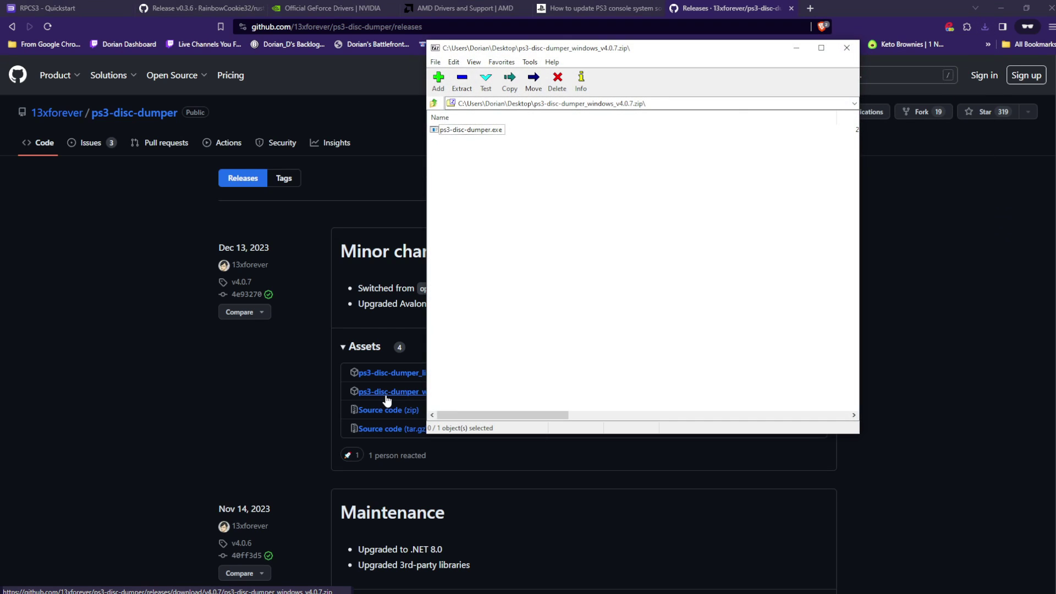
left_click(1001, 8)
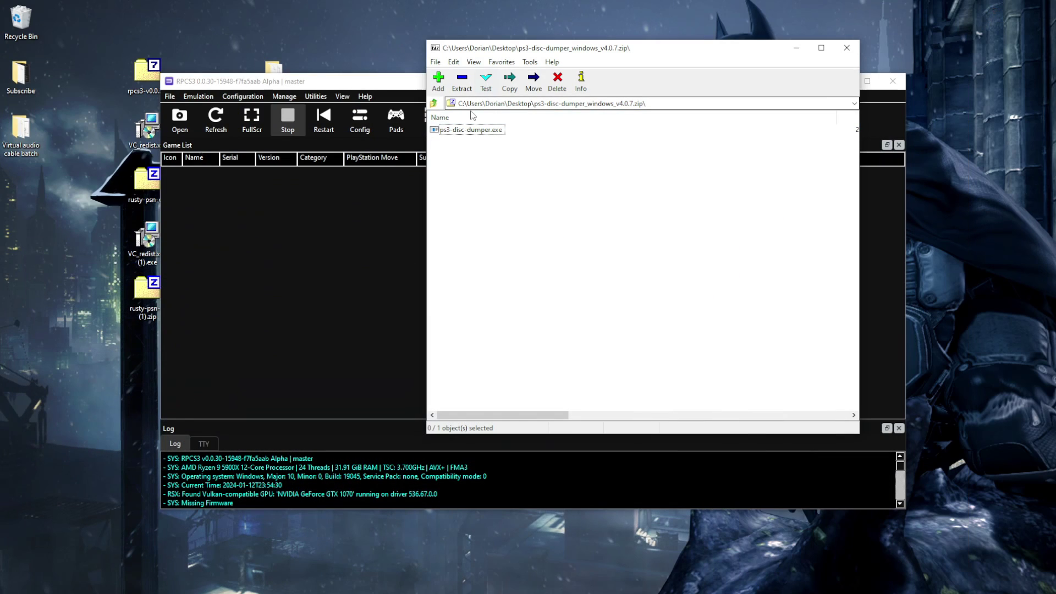
left_click(412, 89)
left_click(841, 81)
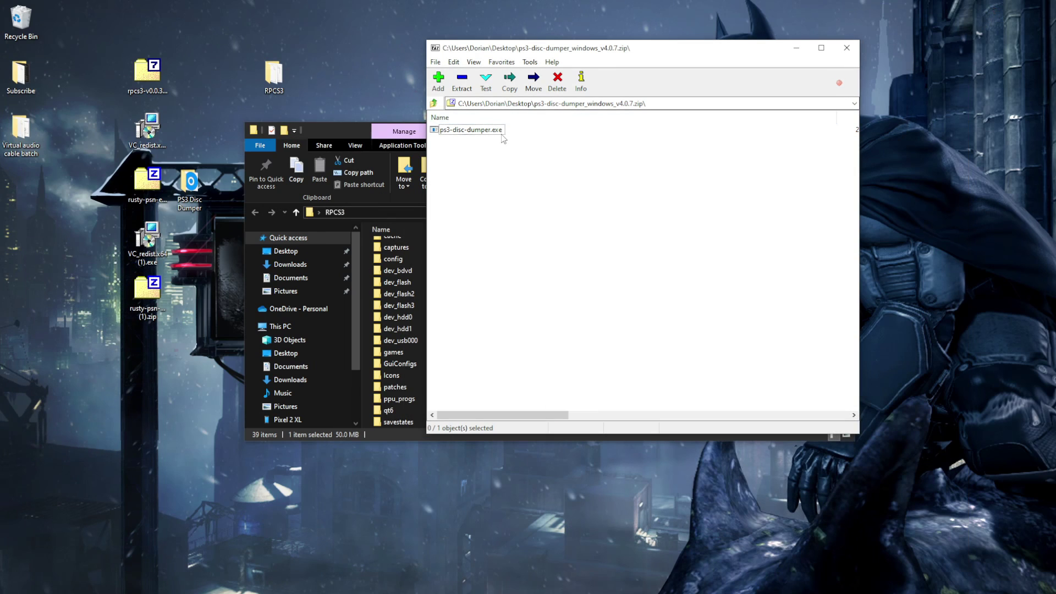
Extract ps3-disc-dumper.exe from the archive onto the desktop and clear the remaining open windows out of the way
left_click_drag(471, 129, 376, 80)
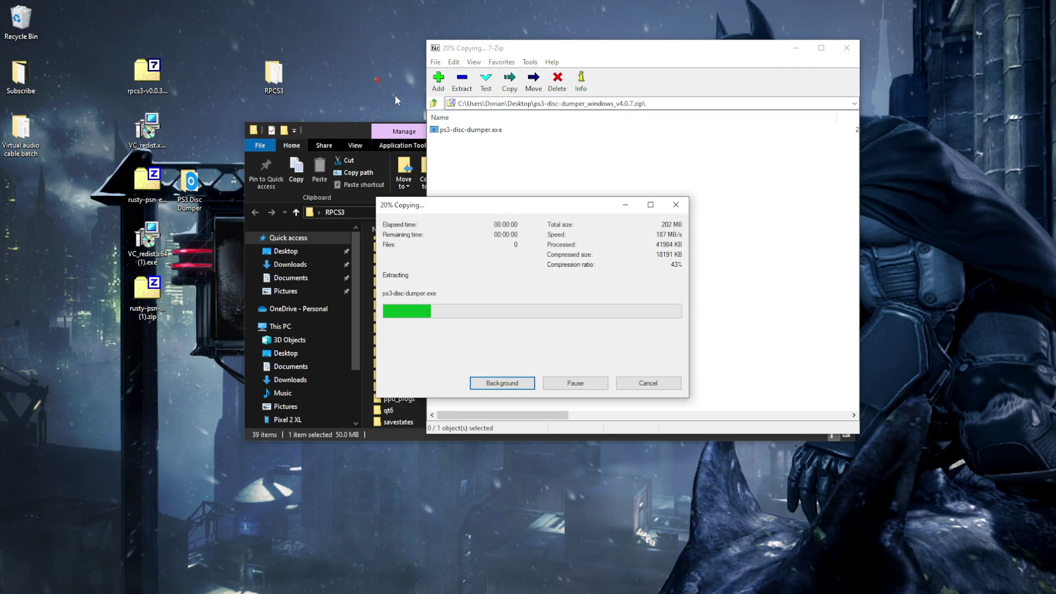
left_click(378, 142)
left_click(785, 132)
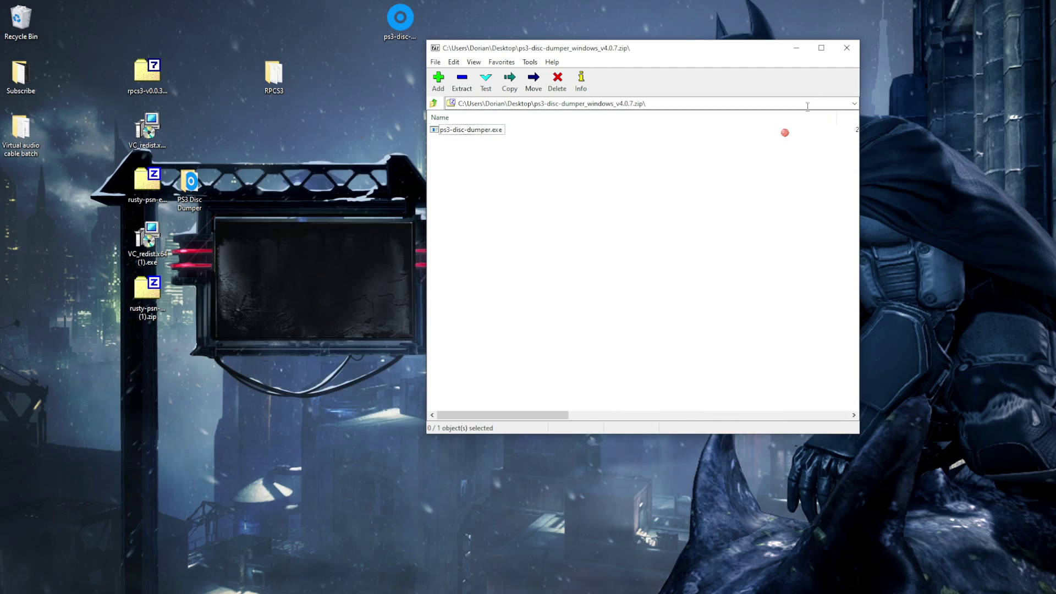
left_click(801, 50)
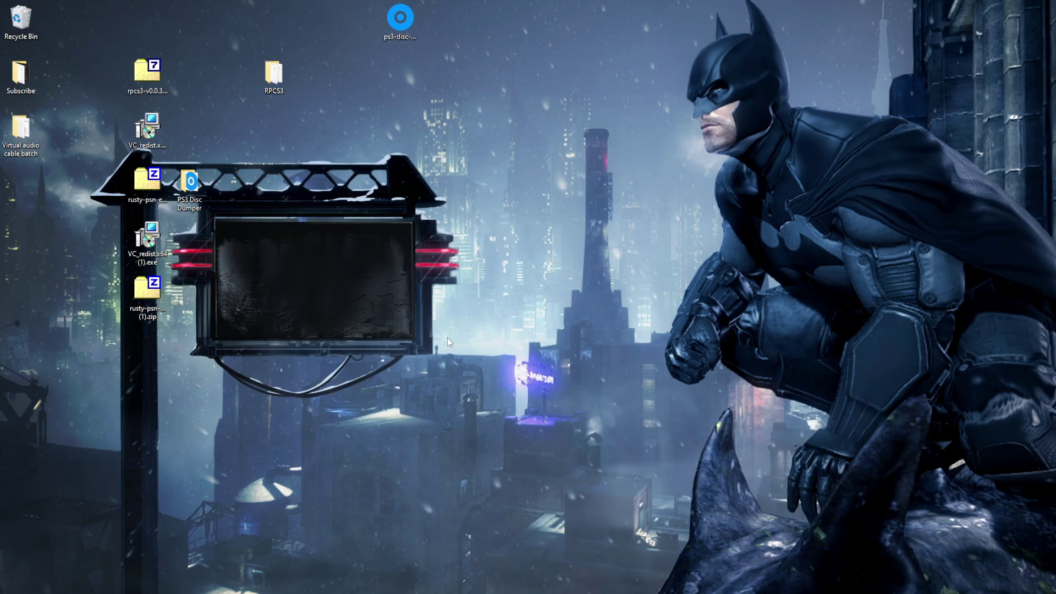
left_click_drag(401, 25, 289, 139)
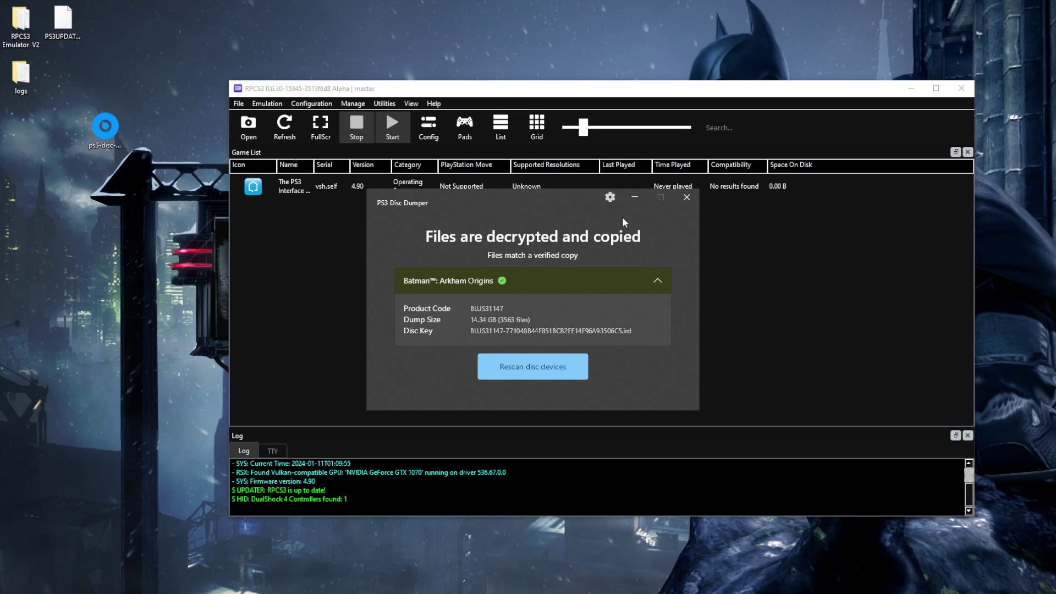
Check the disc dump save location in PS3 Disc Dumper's settings without choosing another folder, and close the dumper
left_click(608, 198)
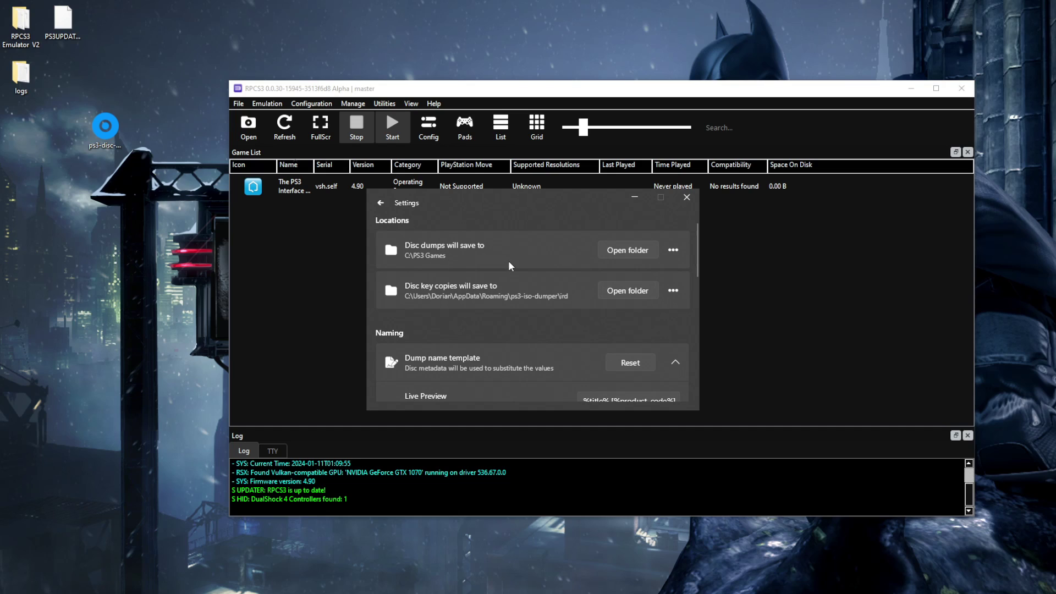
left_click(673, 250)
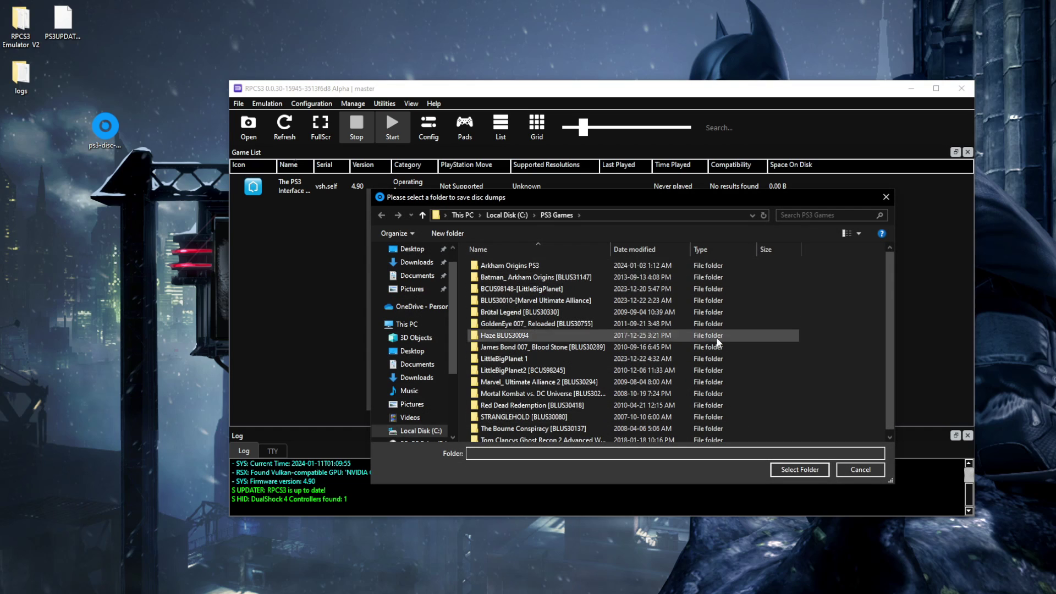
left_click(861, 470)
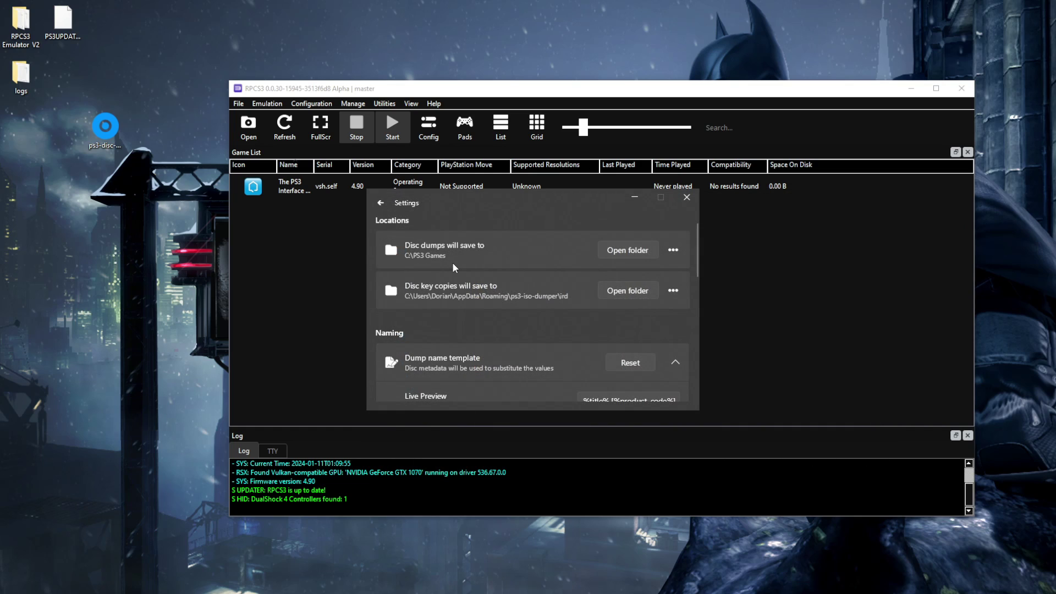
left_click(680, 206)
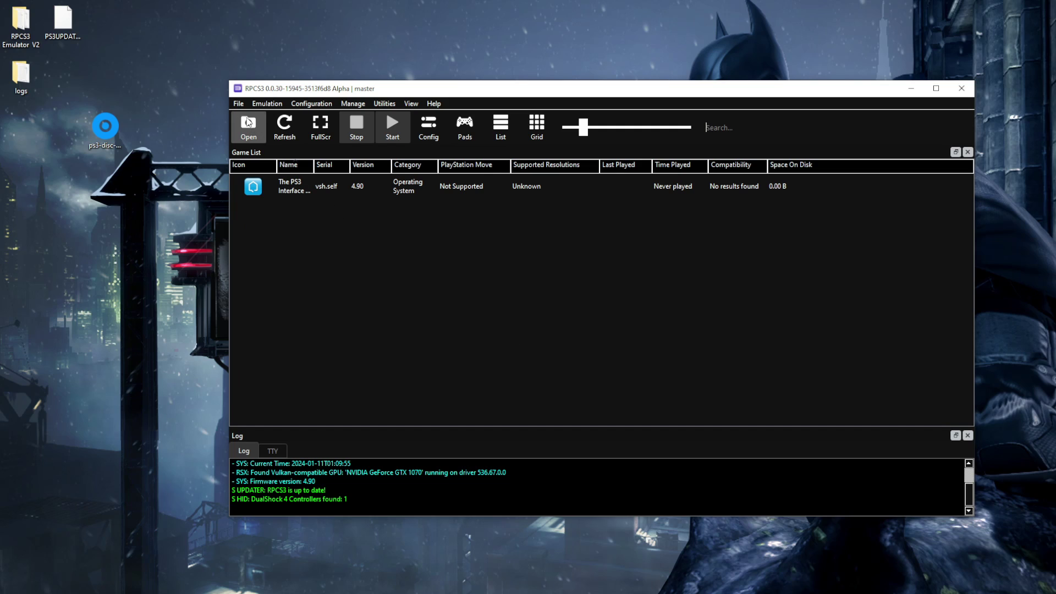
Add the PS3 Games folder on Local Disk (C:) to the game list without extra shortcuts or precompiled caches
left_click(237, 104)
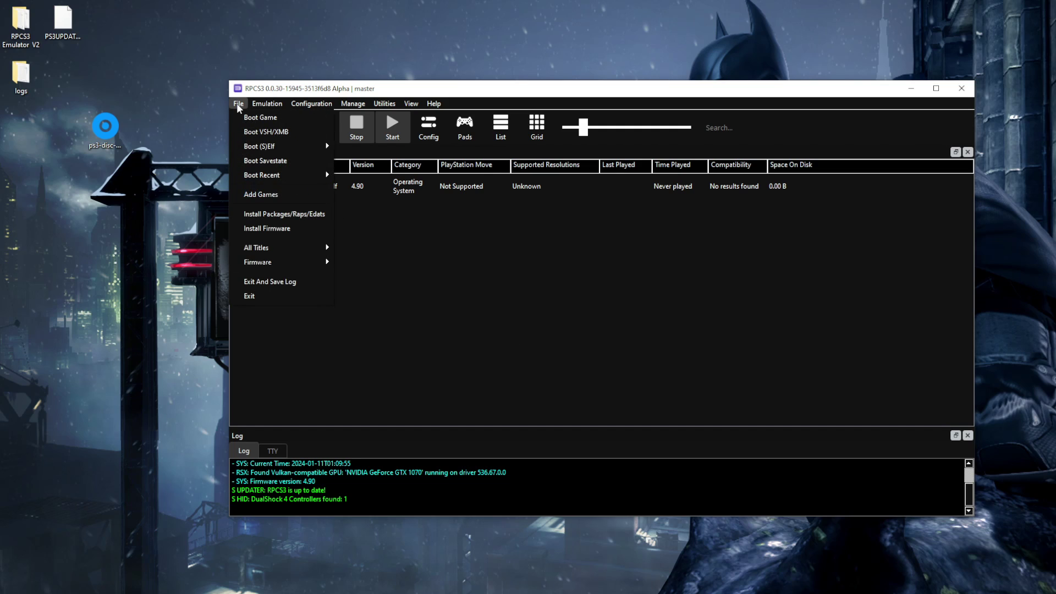
left_click(273, 196)
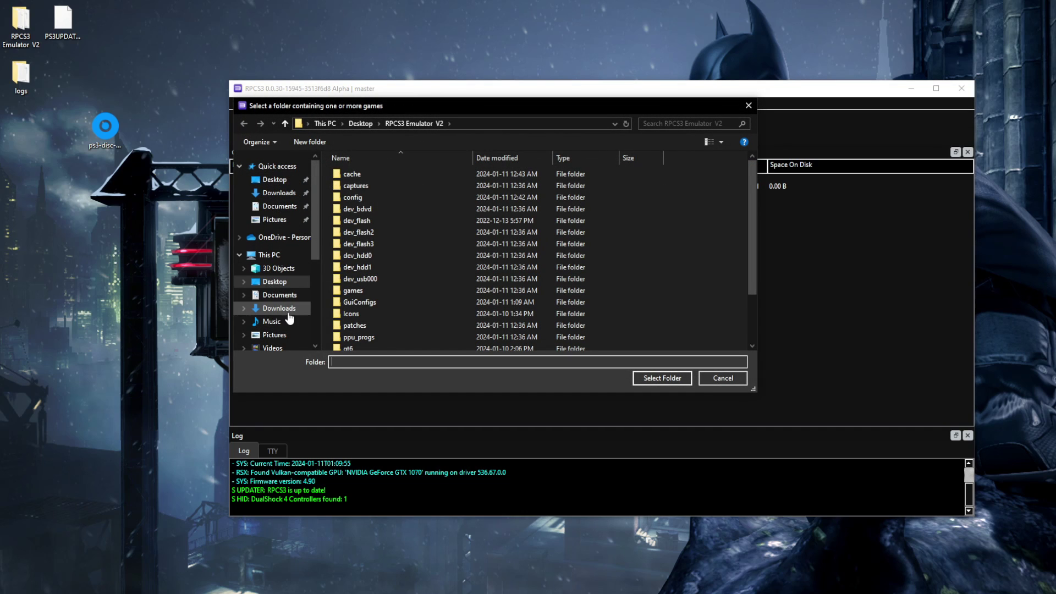
scroll(292, 330, "down", 1)
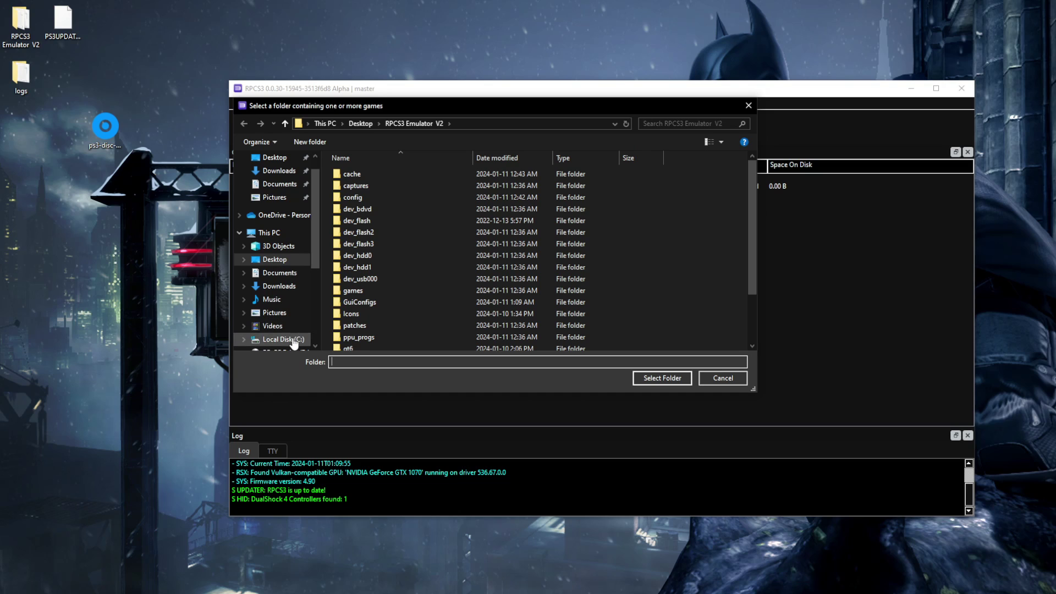
left_click(293, 342)
scroll(380, 281, "down", 5)
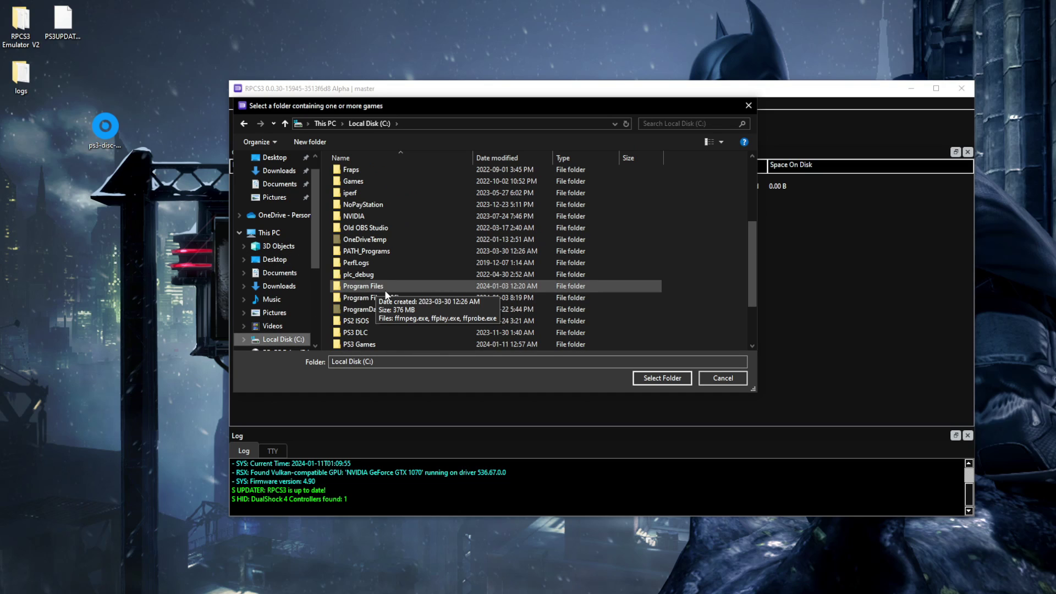
left_click(366, 345)
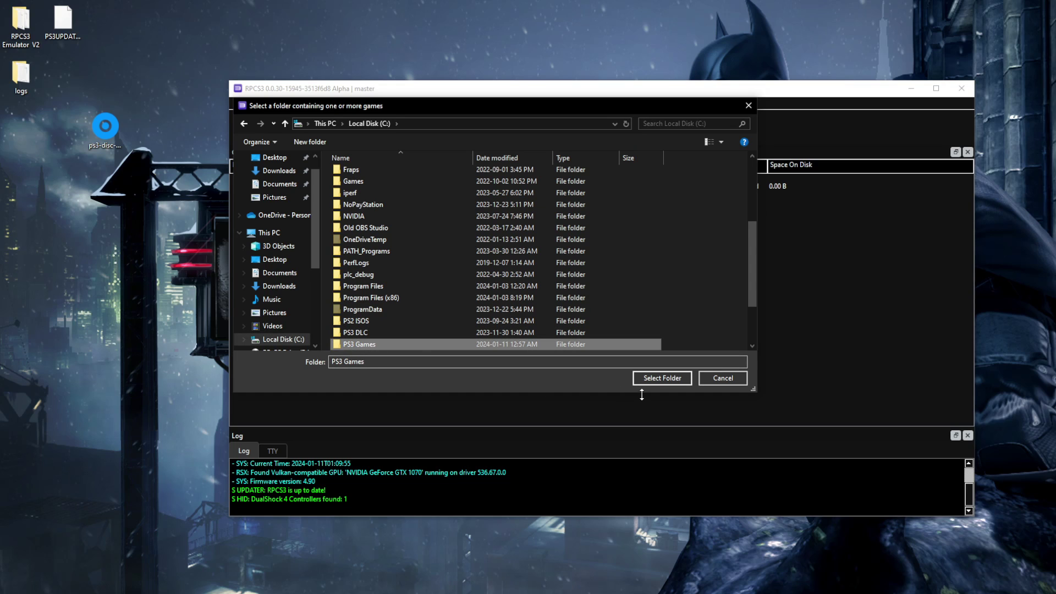
left_click(648, 379)
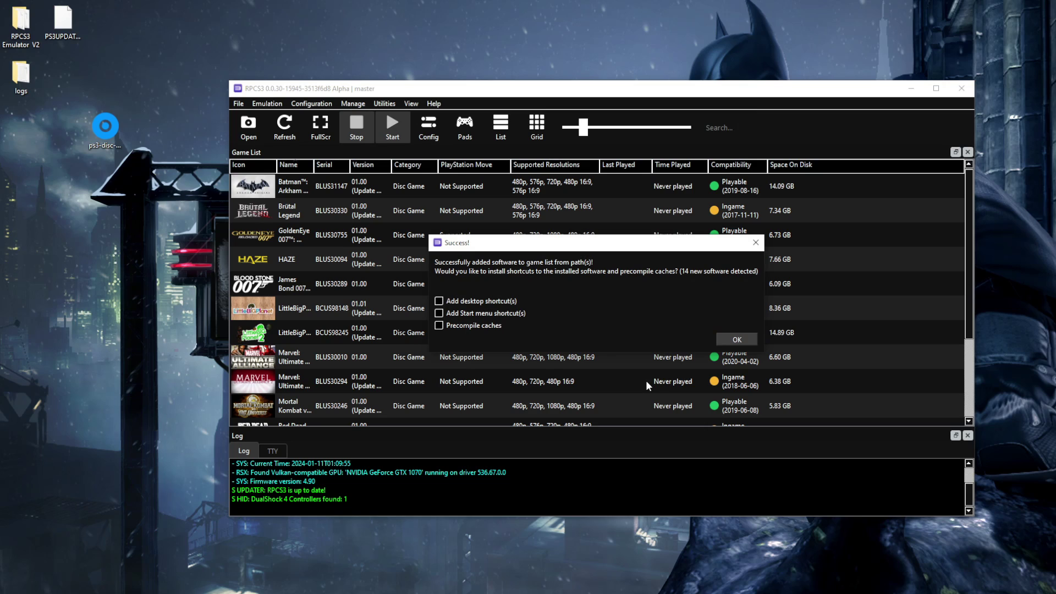
left_click(725, 342)
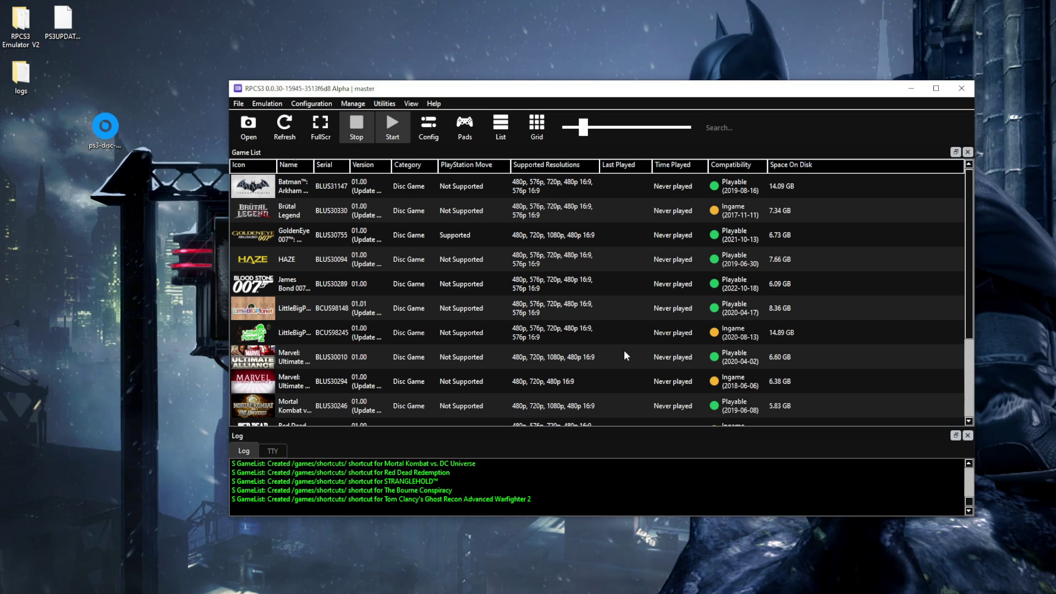
left_click(286, 191)
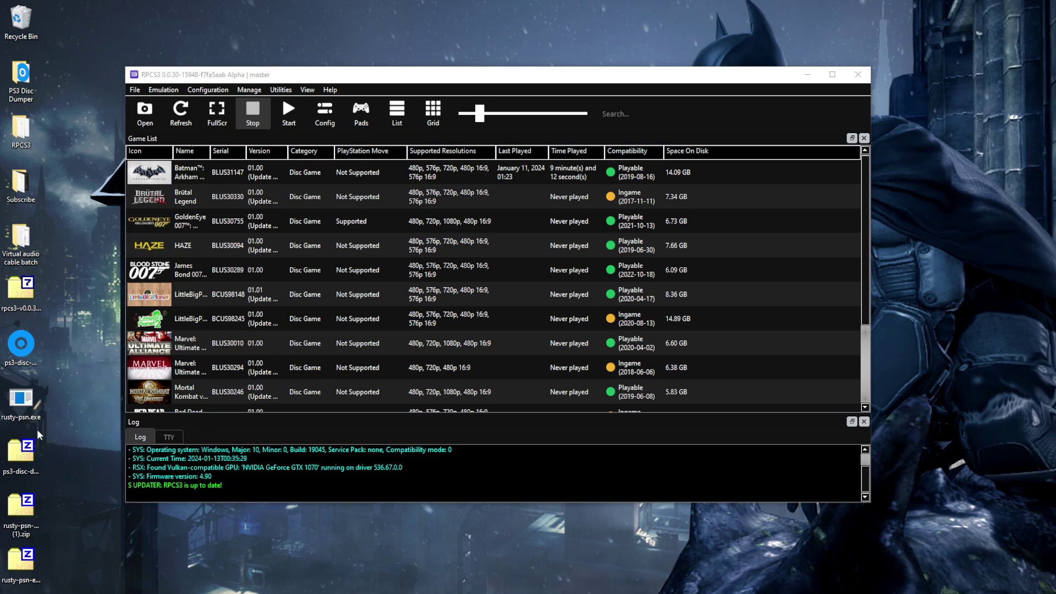
Launch rusty-psn.exe from the desktop and arrange its window and the RPCS3 window so both are accessible
double_click(20, 404)
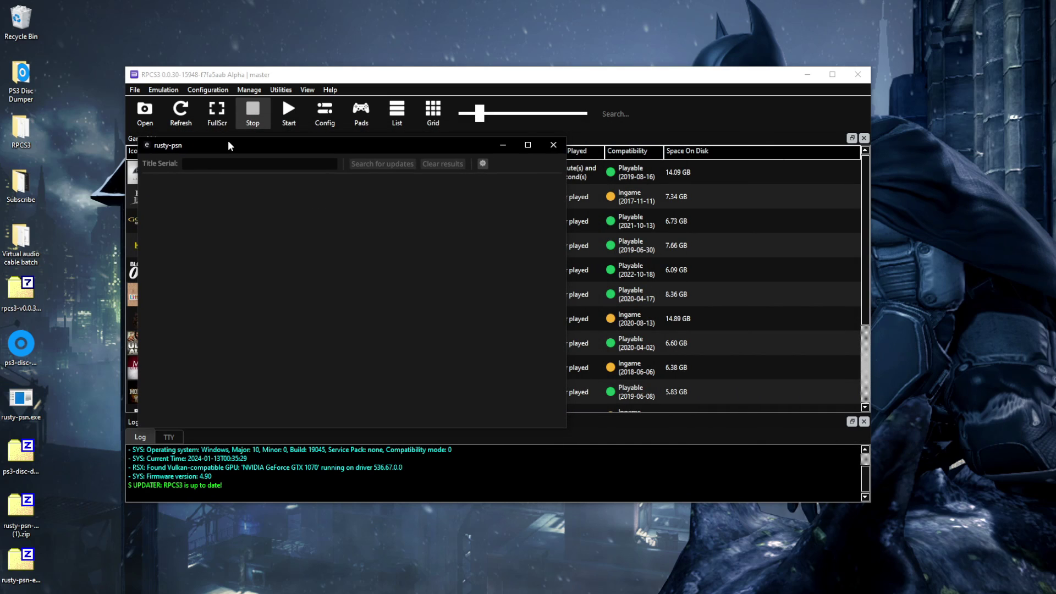
left_click_drag(228, 138, 87, 38)
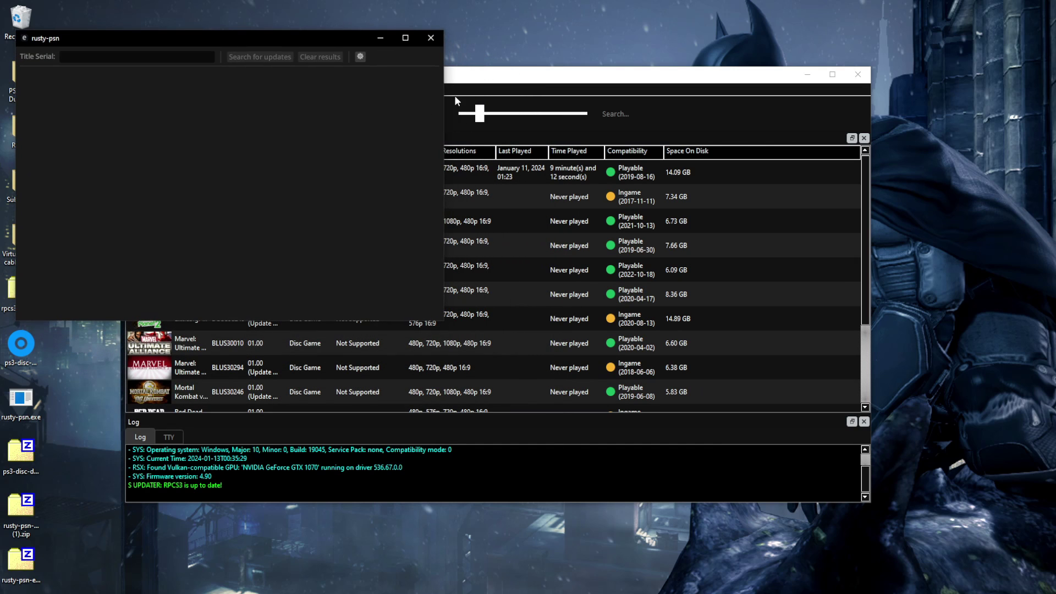
left_click(470, 82)
left_click_drag(470, 83, 488, 90)
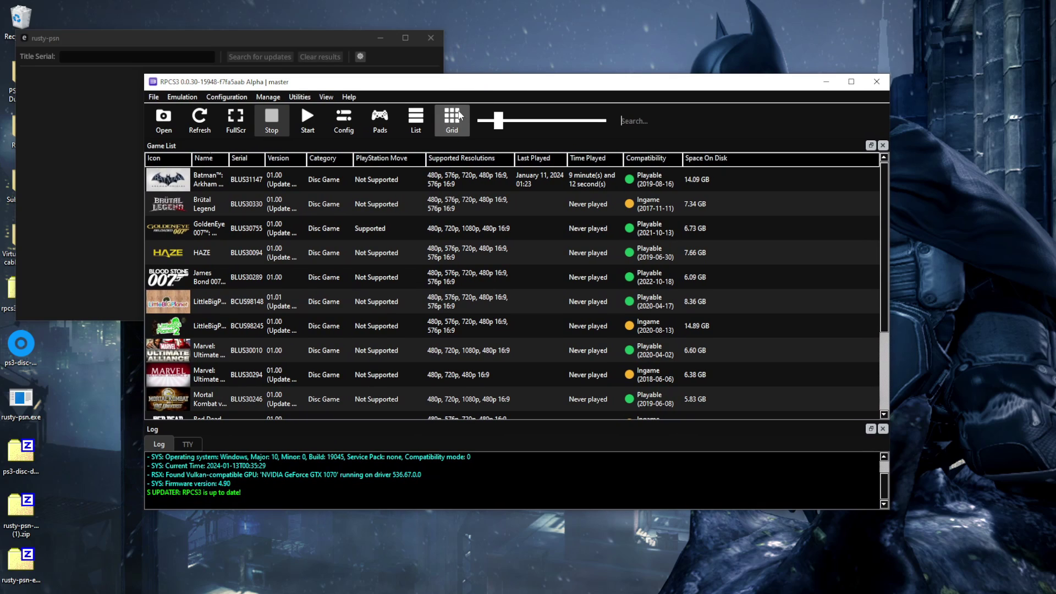
Copy the serial of Batman: Arkham Origins from the RPCS3 game list into rusty-psn's title serial field
right_click(241, 180)
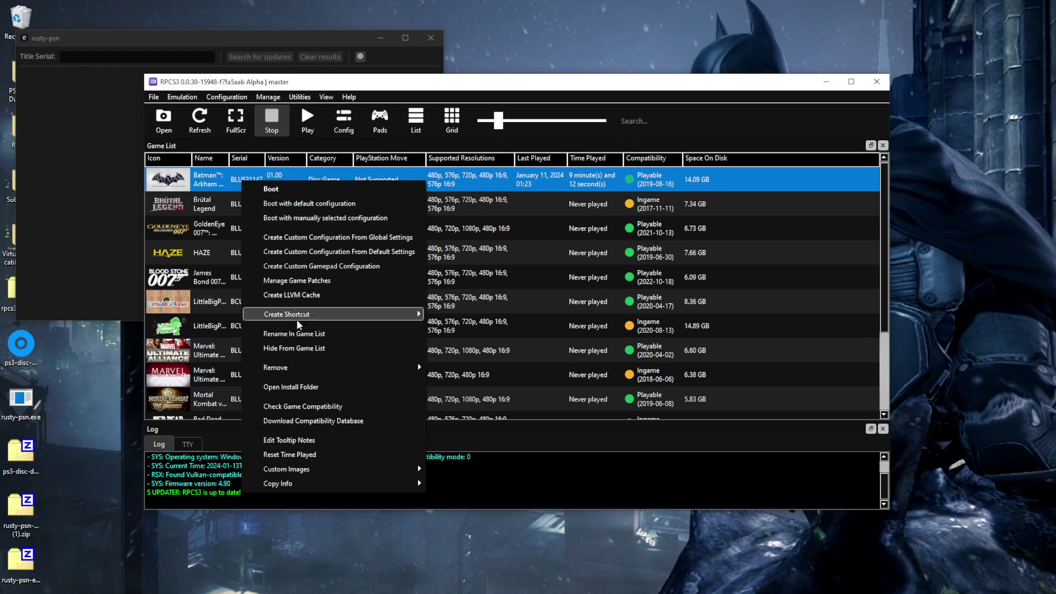
right_click(215, 182)
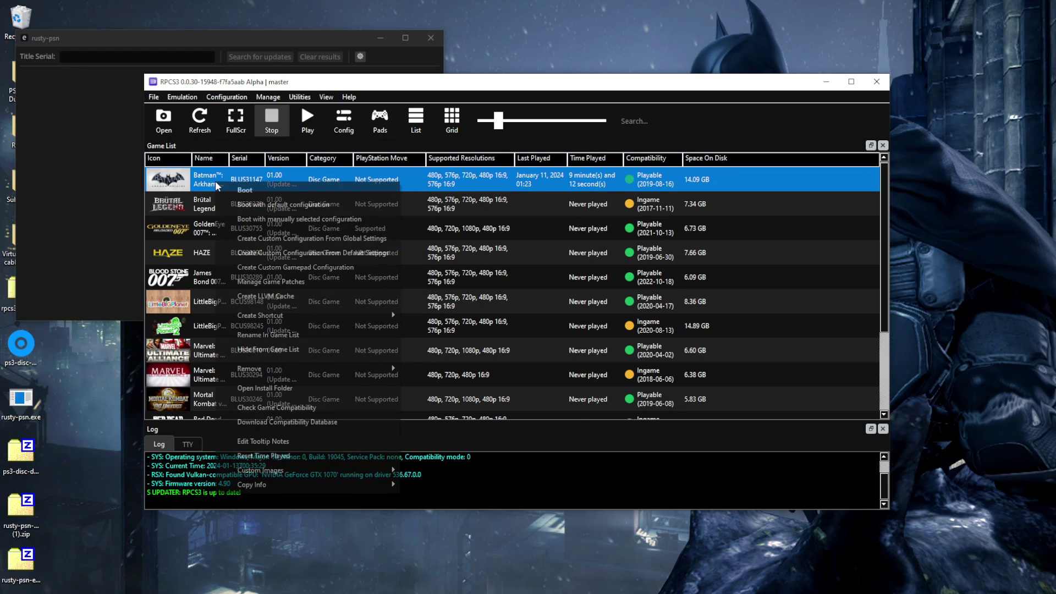
mouse_move(274, 485)
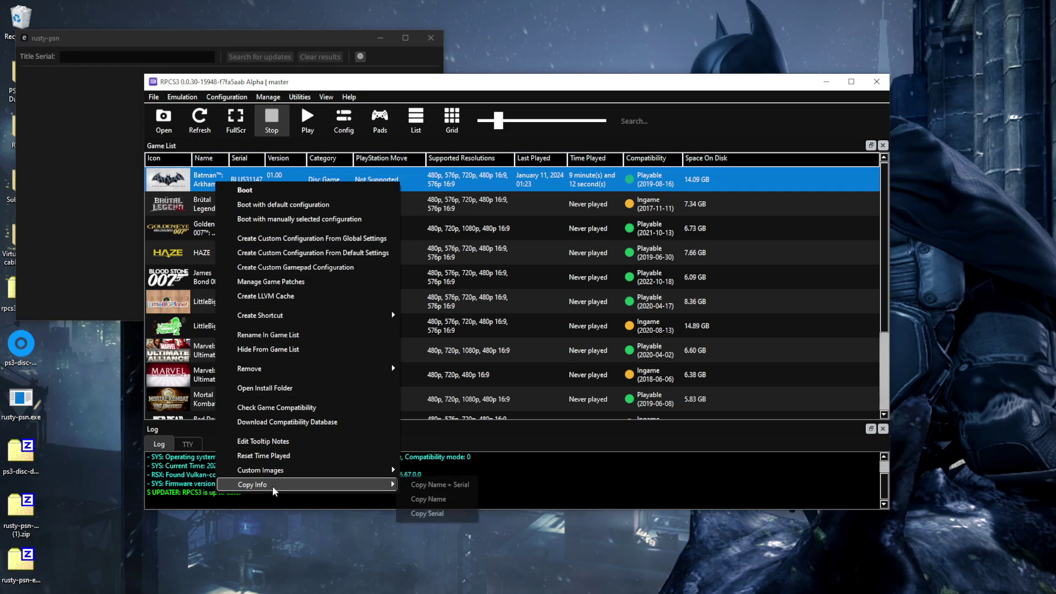
left_click(436, 516)
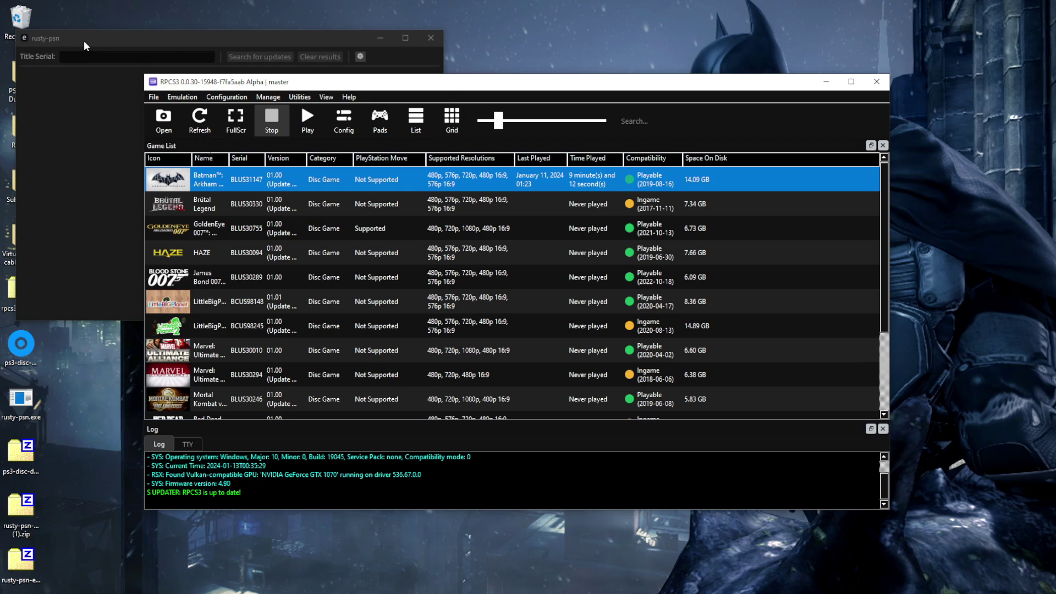
left_click(91, 54)
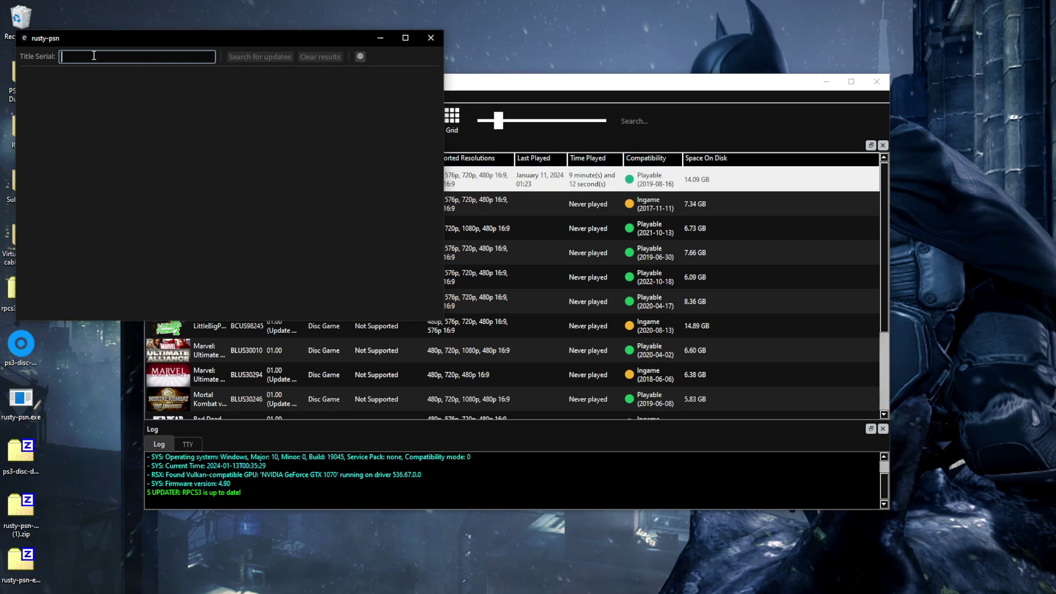
key("ctrl+v")
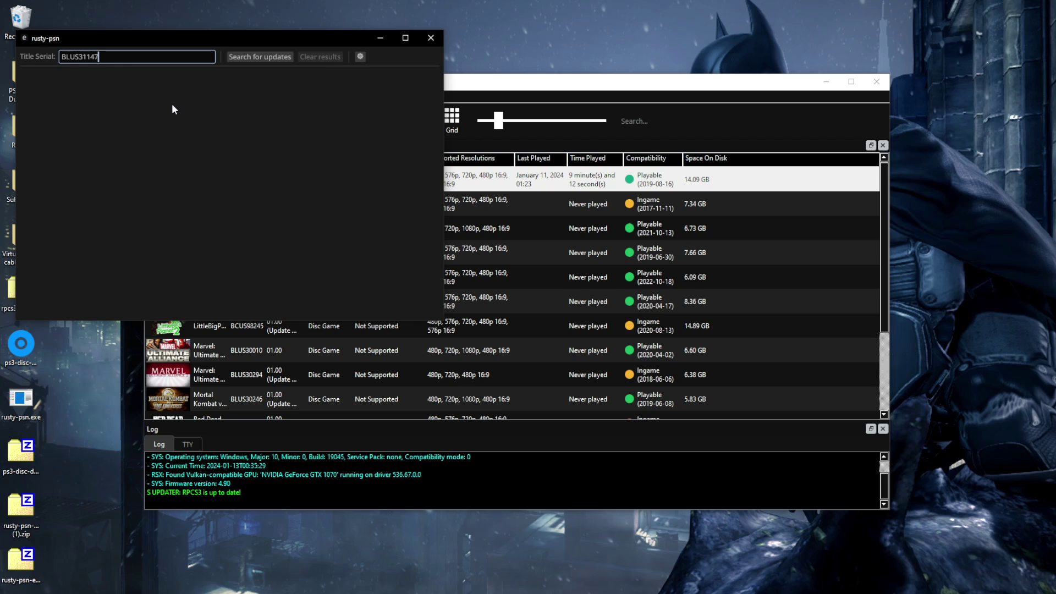
Search rusty-psn for updates to BLUS31147, download package version 01.06, and minimize the downloader
left_click(257, 60)
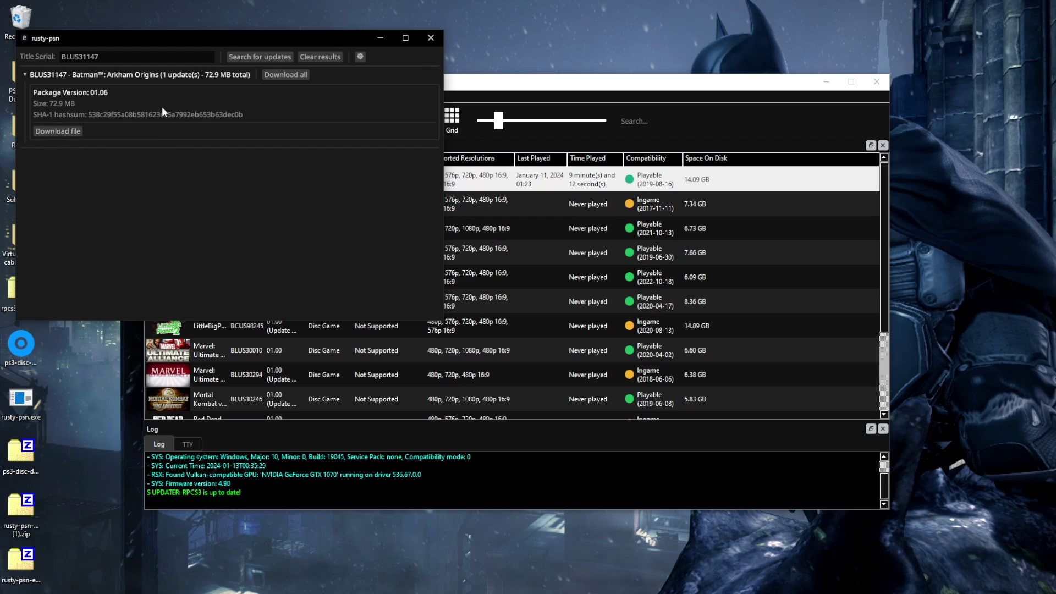
left_click(64, 132)
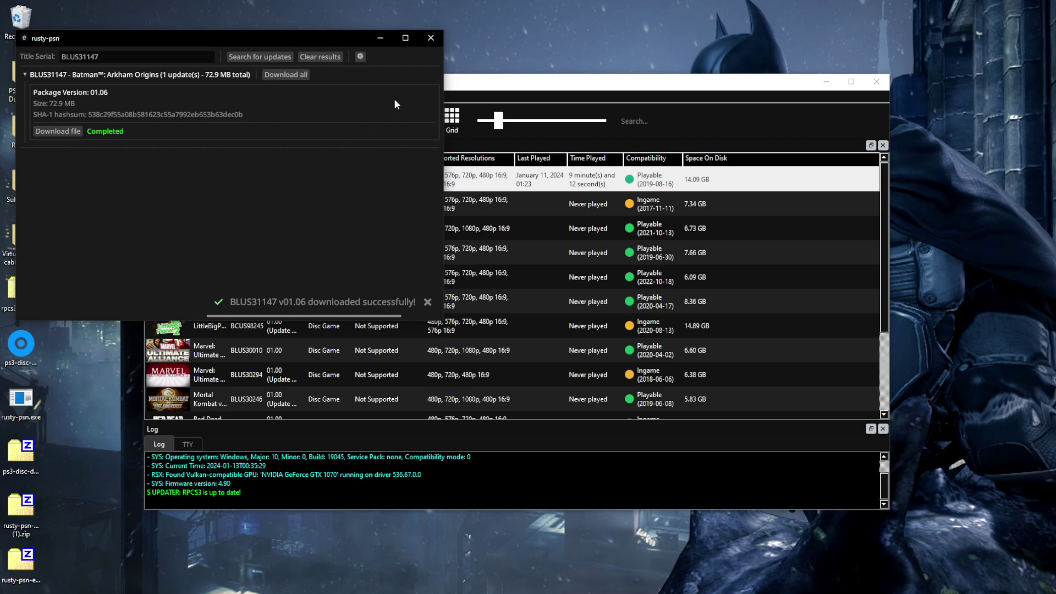
left_click(383, 38)
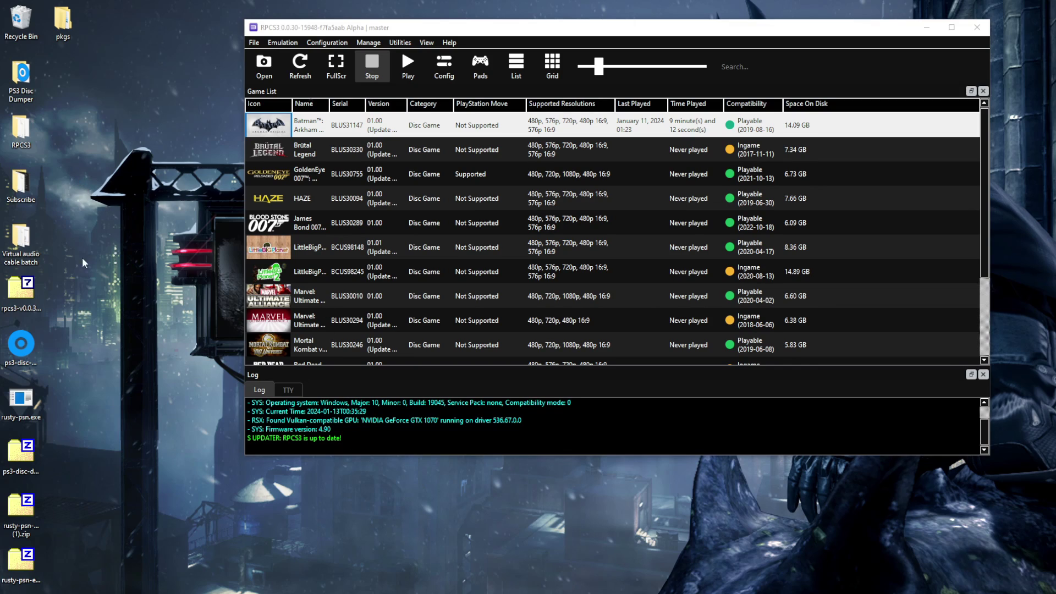
Install the Batman: Arkham Origins update package from the desktop's pkgs\BLUS31147 folder into RPCS3, without shortcuts or precompiled caches
double_click(60, 25)
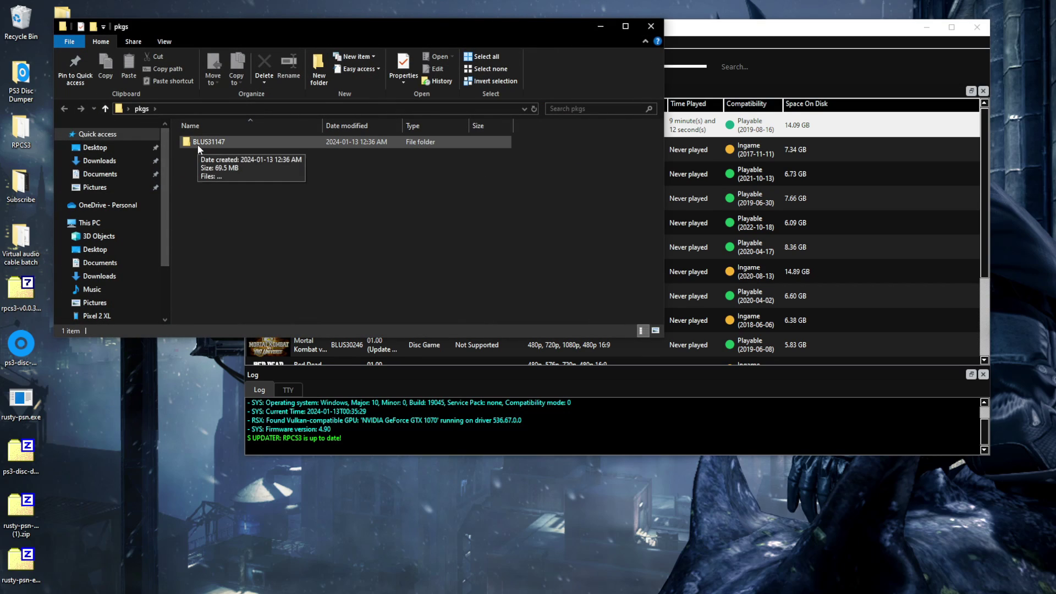
left_click(696, 41)
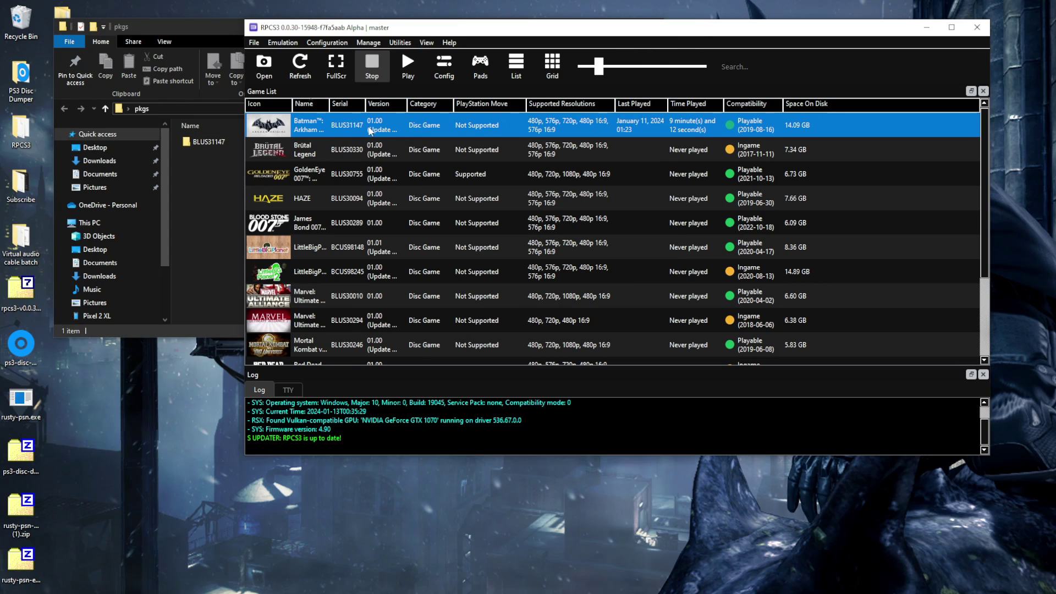
left_click(190, 196)
double_click(202, 144)
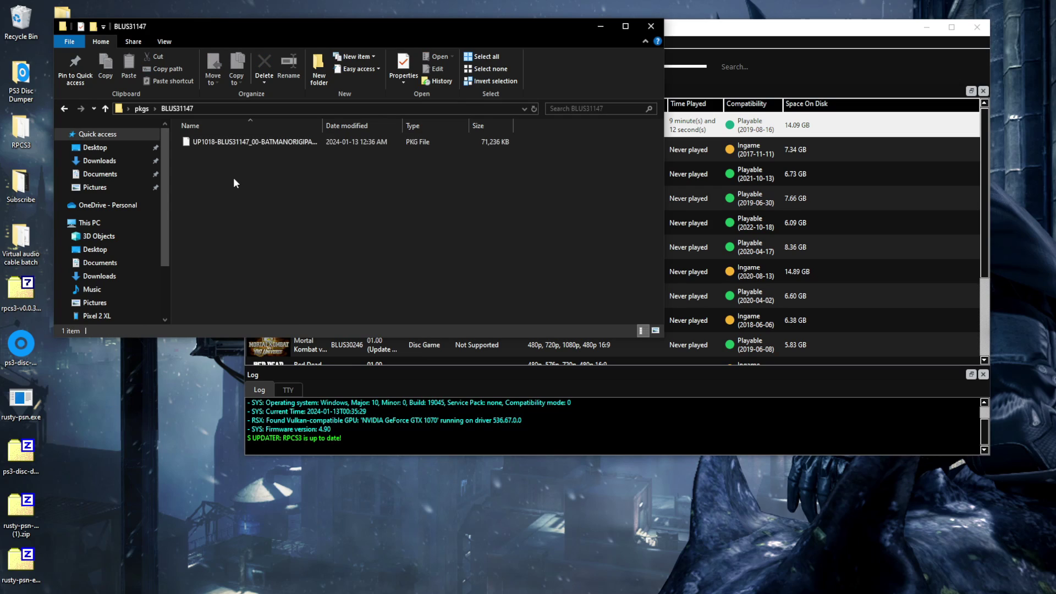
left_click_drag(220, 144, 656, 189)
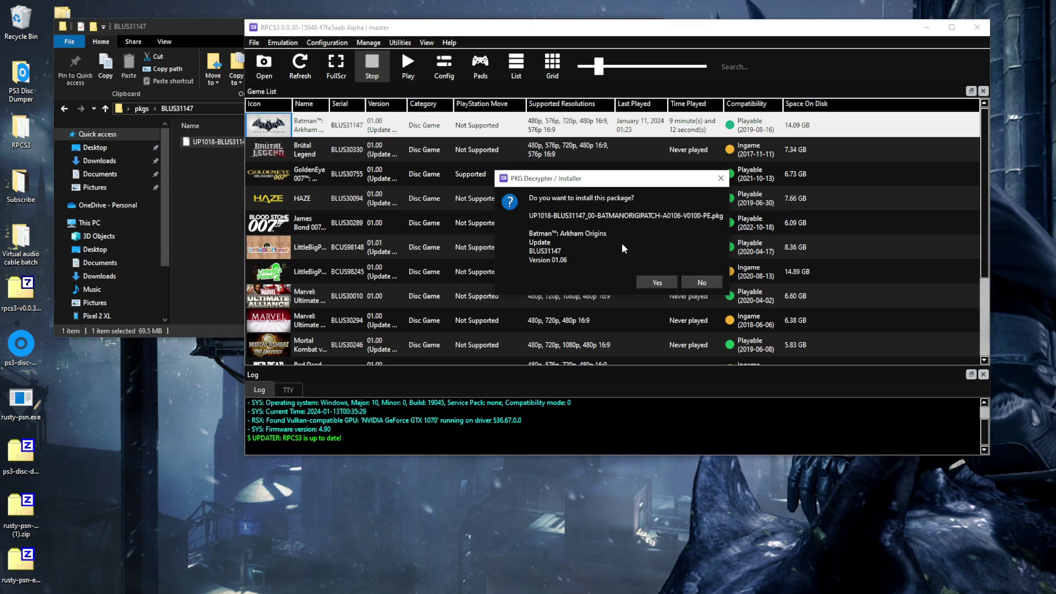
left_click(654, 282)
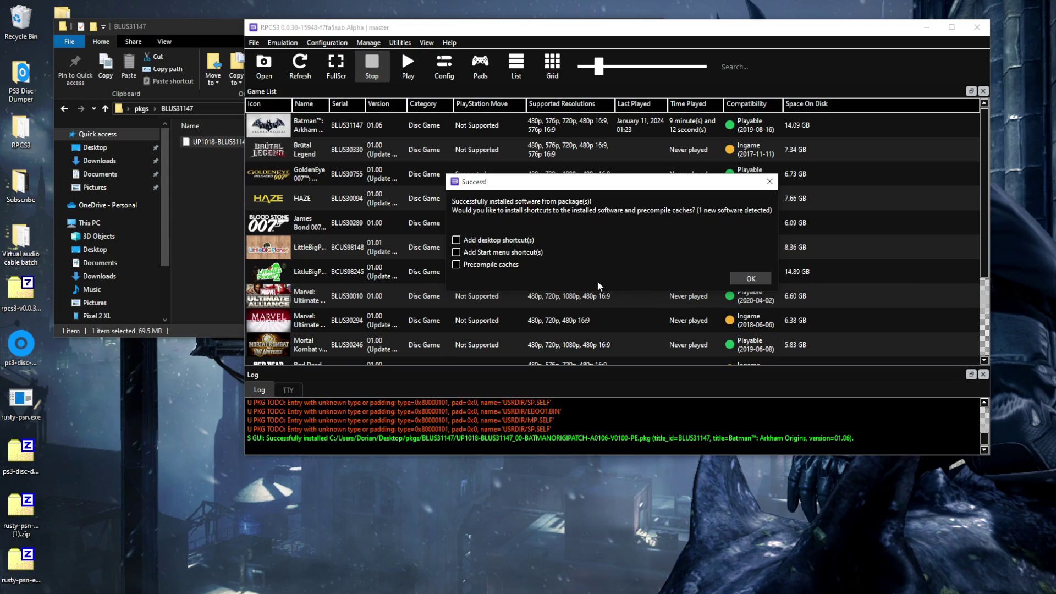
left_click(753, 279)
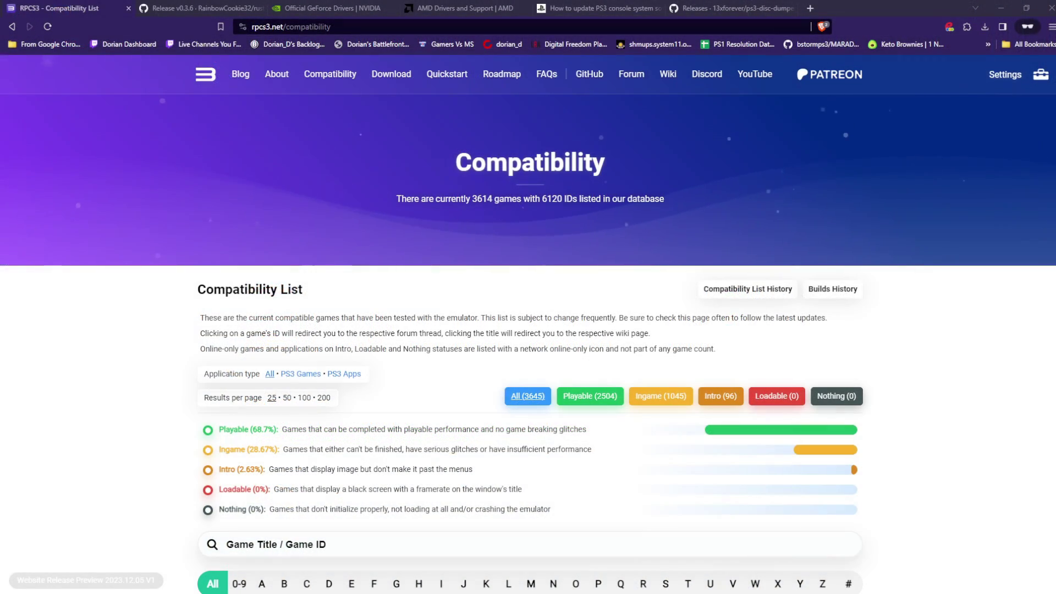
Search the RPCS3 website's compatibility list for "arkham origins"
scroll(55, 388, "down", 3)
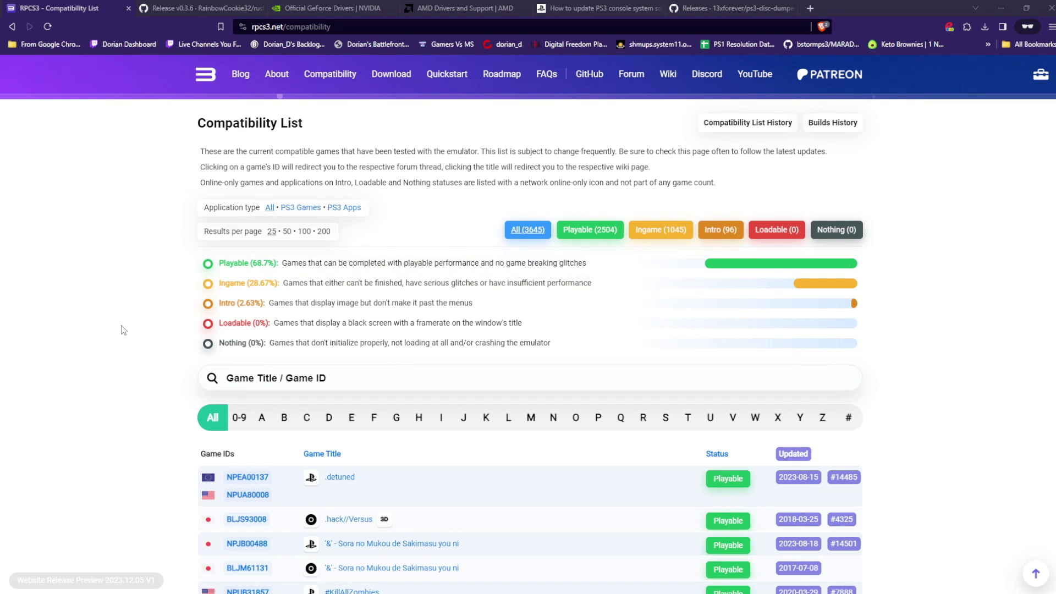
scroll(124, 330, "down", 3)
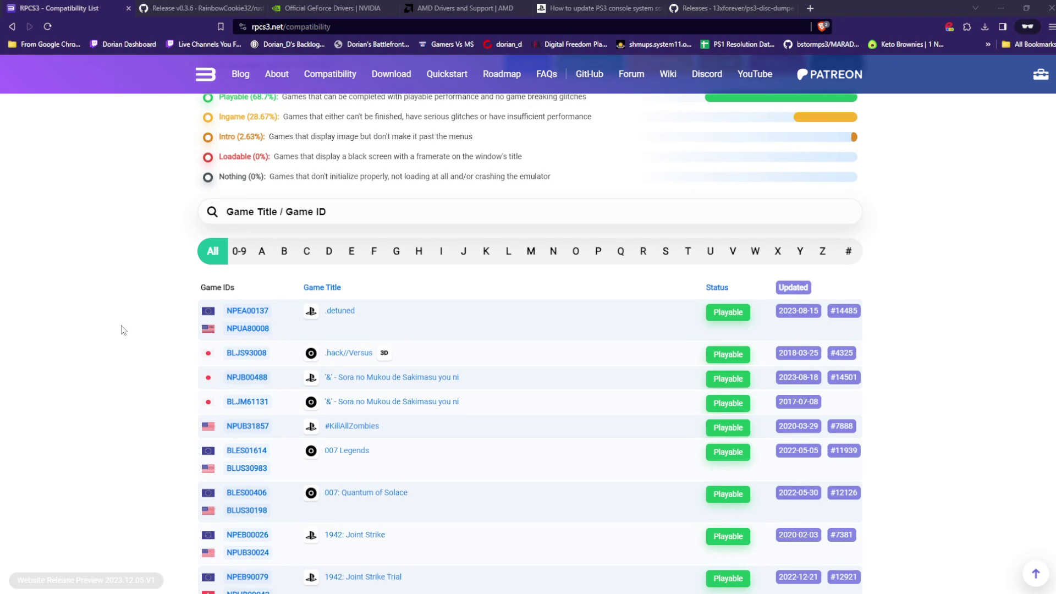
left_click(374, 210)
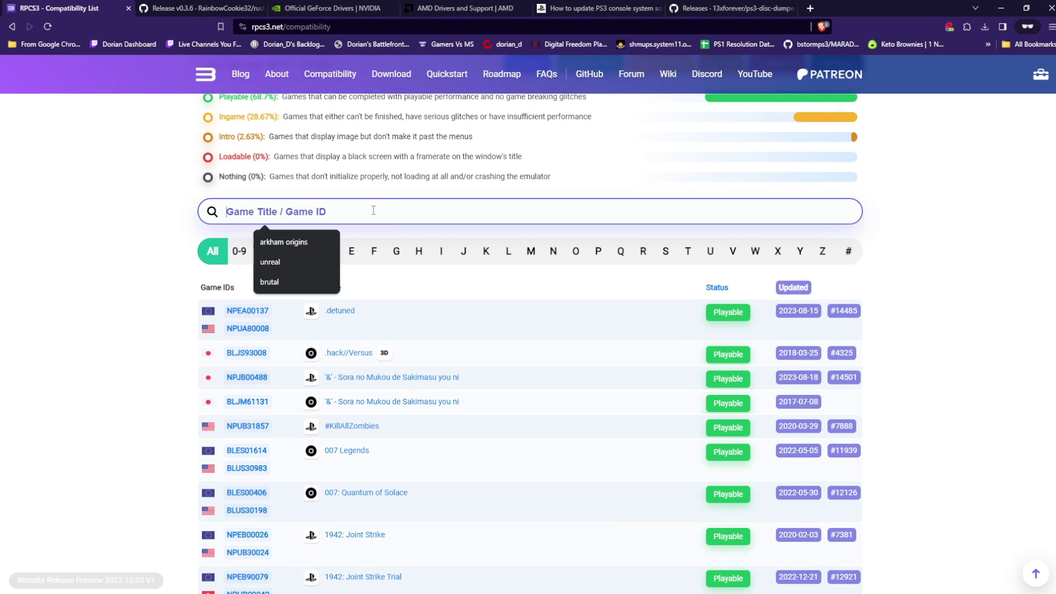
left_click(312, 241)
left_click(343, 218)
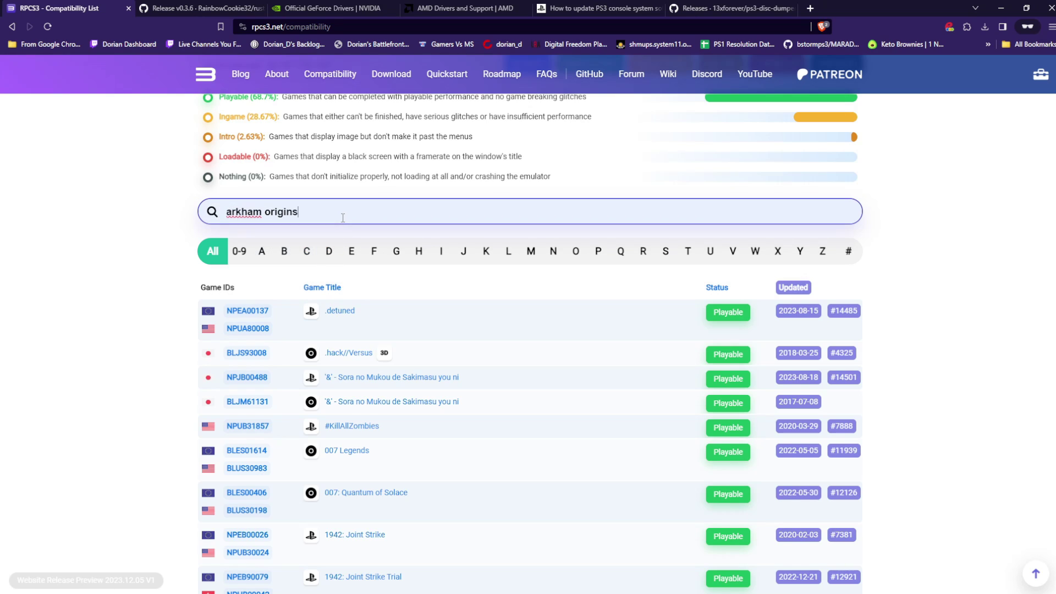
key("Return")
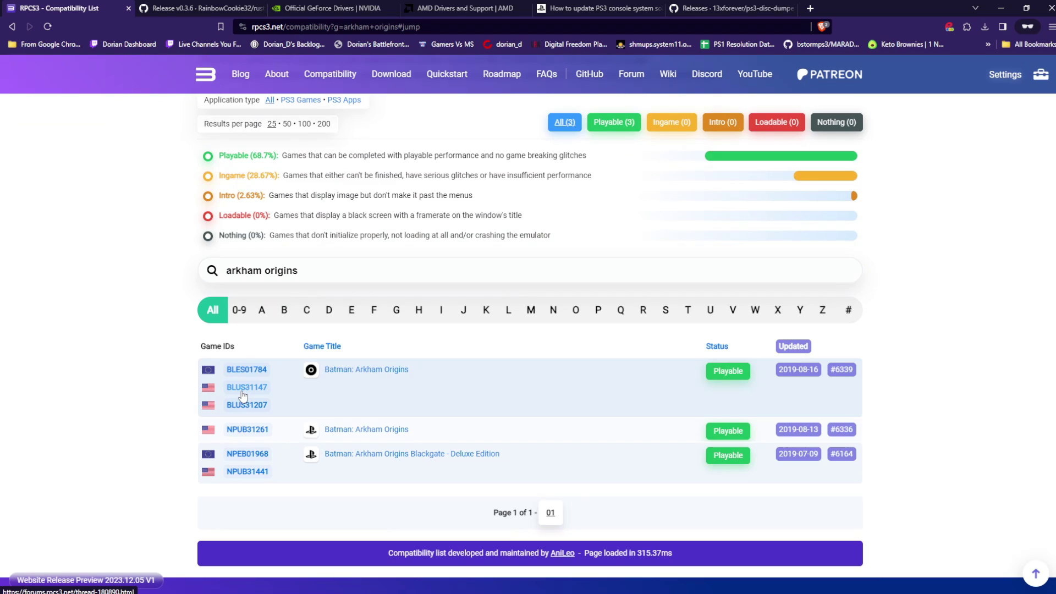
Open the RPCS3 Wiki page for the disc version of Batman: Arkham Origins and examine its recommended GPU and advanced configuration
left_click(363, 372)
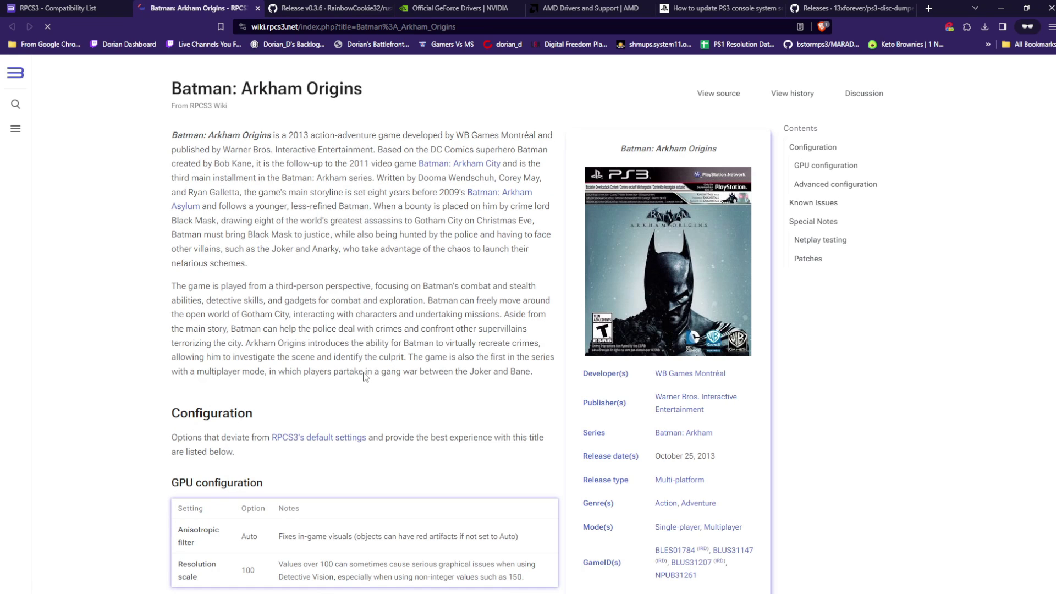
scroll(115, 276, "down", 3)
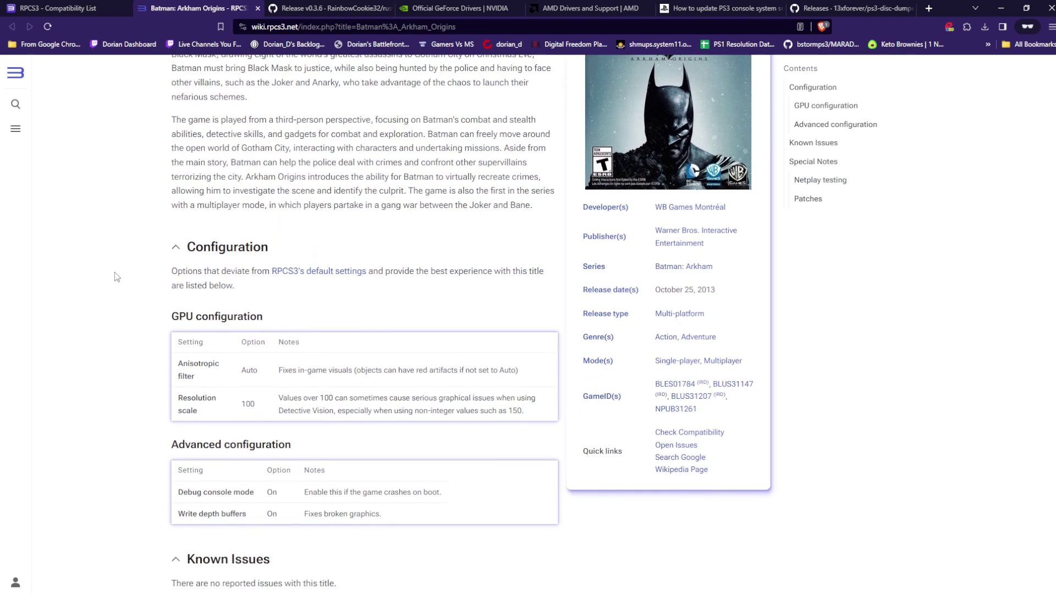
scroll(115, 276, "down", 1)
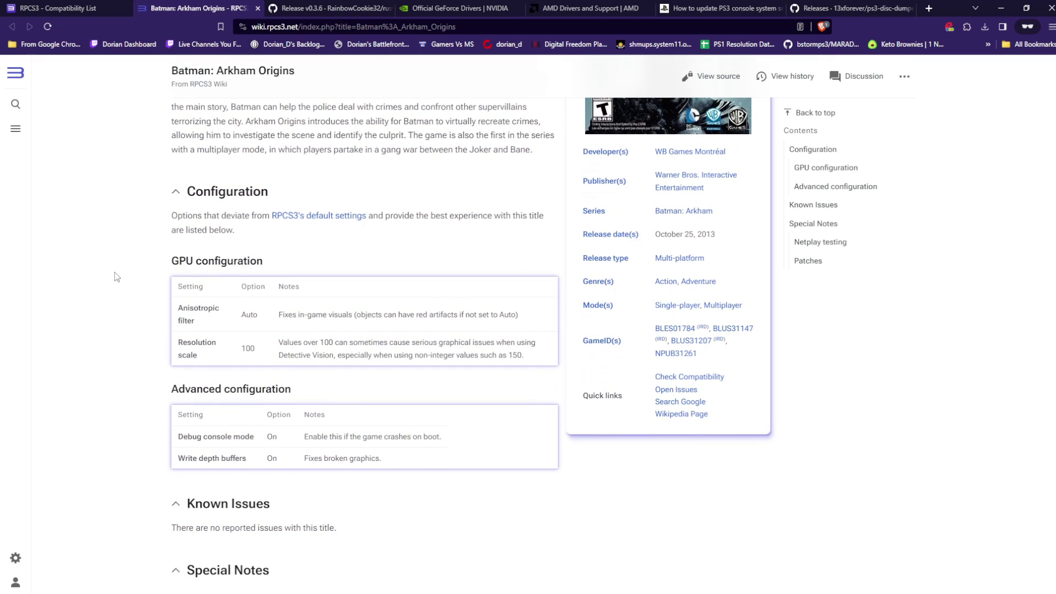
scroll(117, 276, "down", 1)
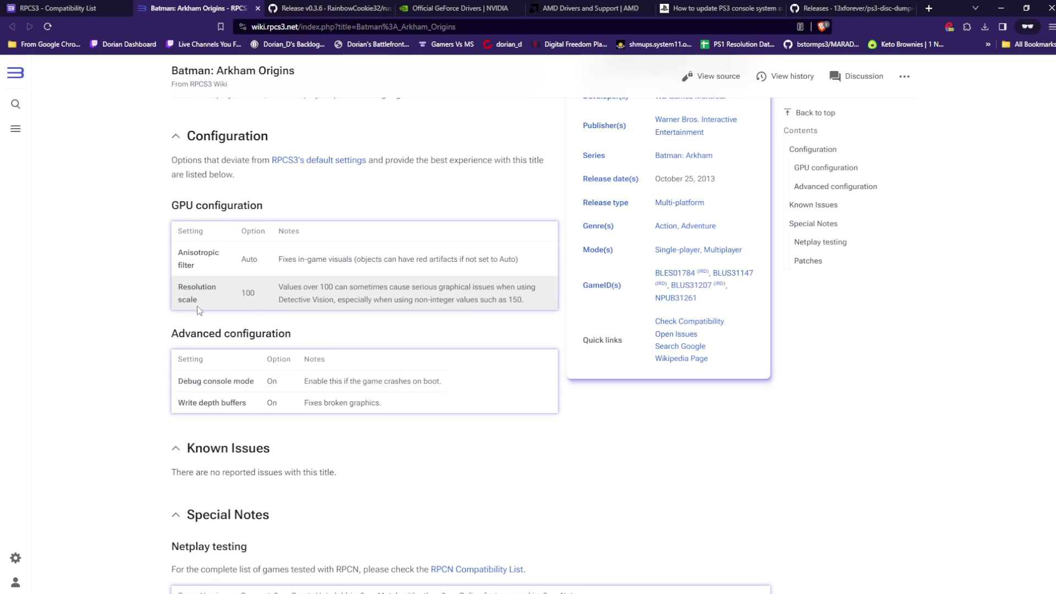
Check the wiki's advanced configuration recommendations, switch to RPCS3, and examine its GPU settings for anisotropic filter and resolution scale
scroll(236, 319, "down", 1)
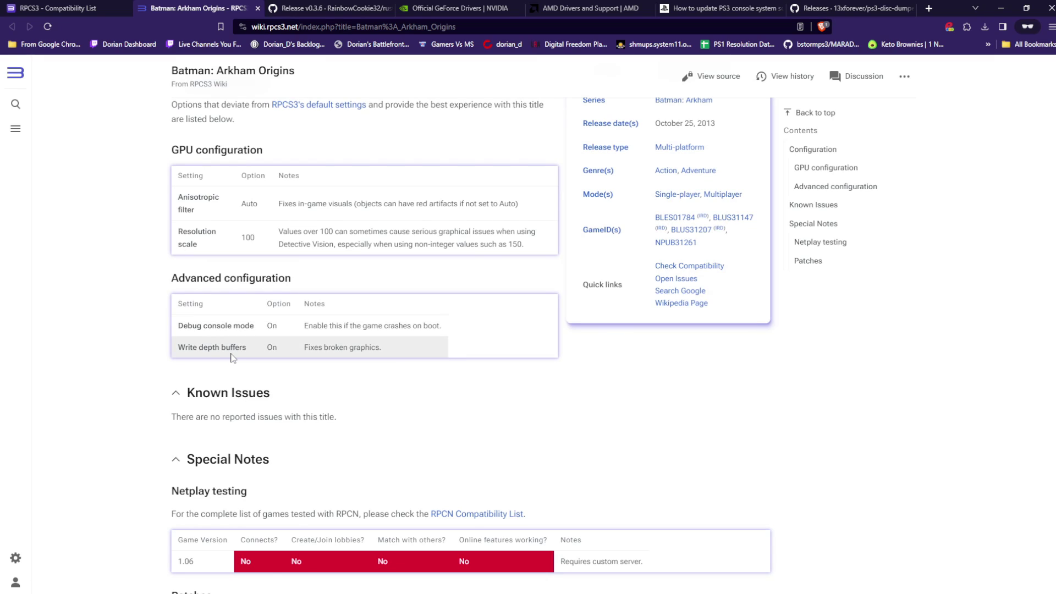
left_click(1001, 8)
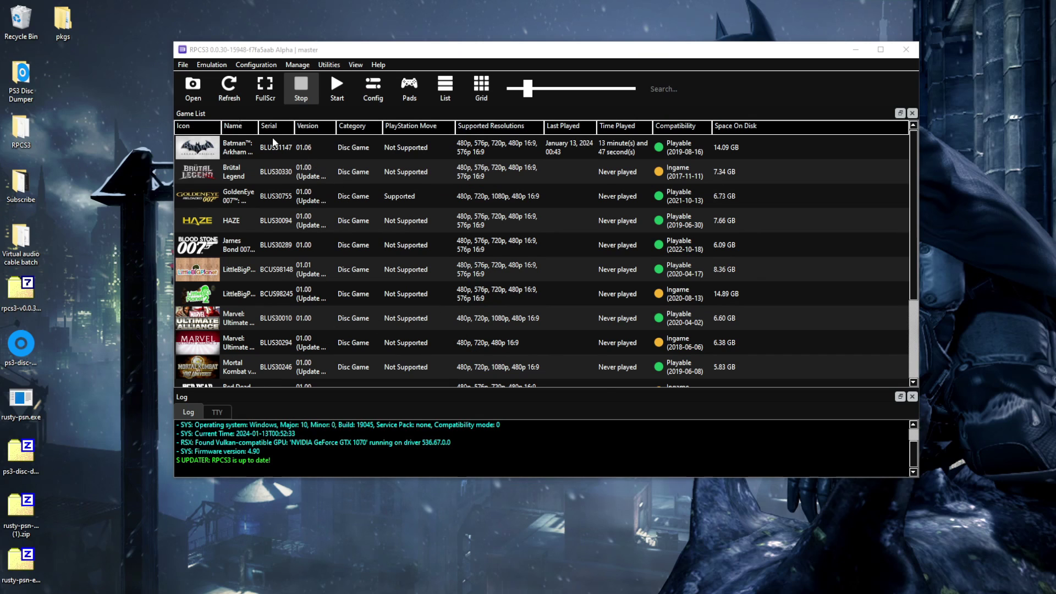
left_click(239, 65)
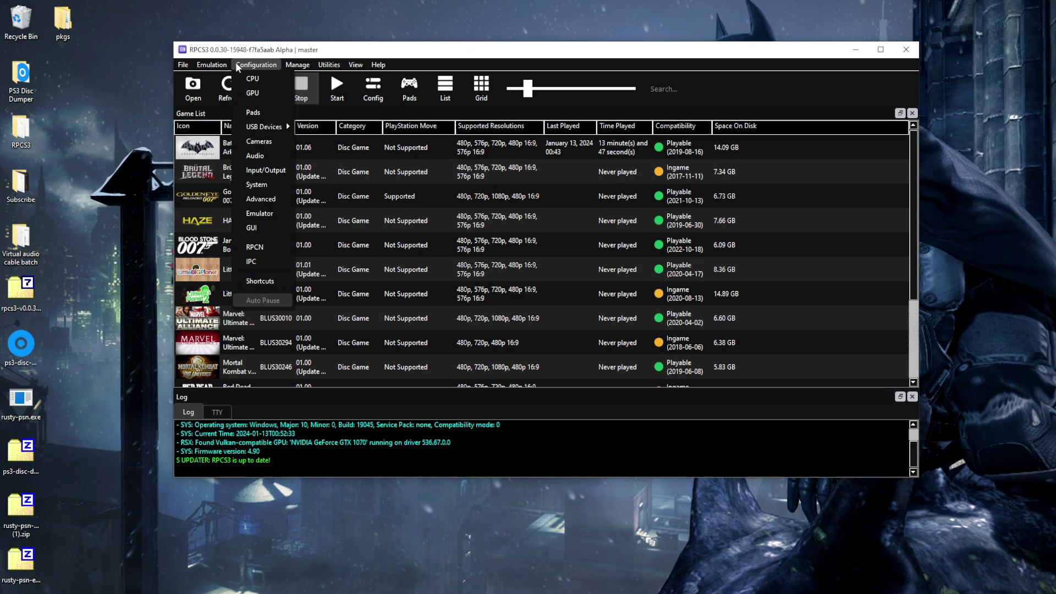
left_click(245, 93)
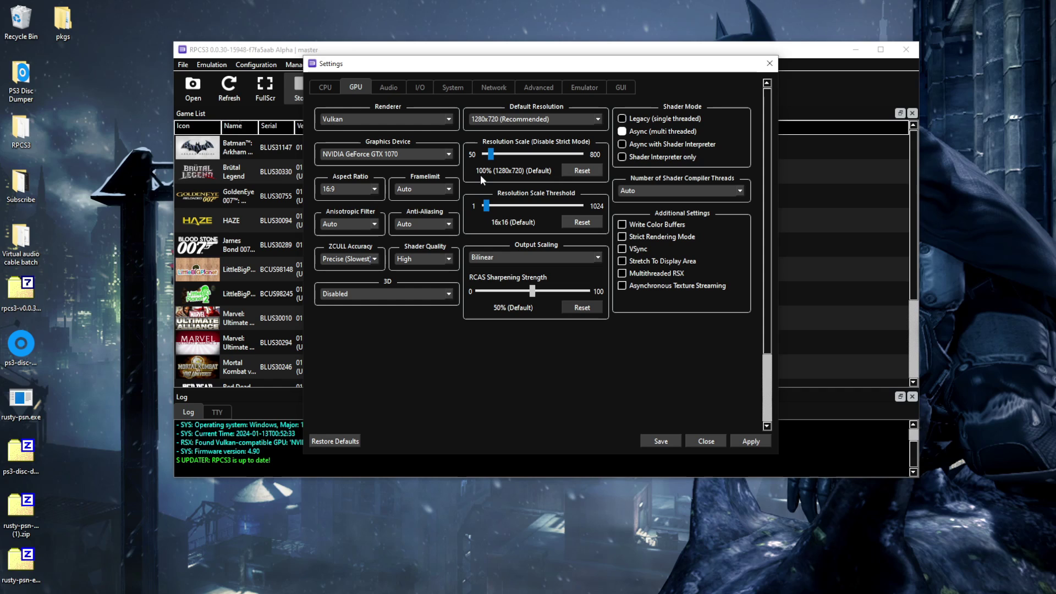
Enable Debug Console Mode and Write Depth Buffers in the advanced configuration, and save the settings
left_click(540, 88)
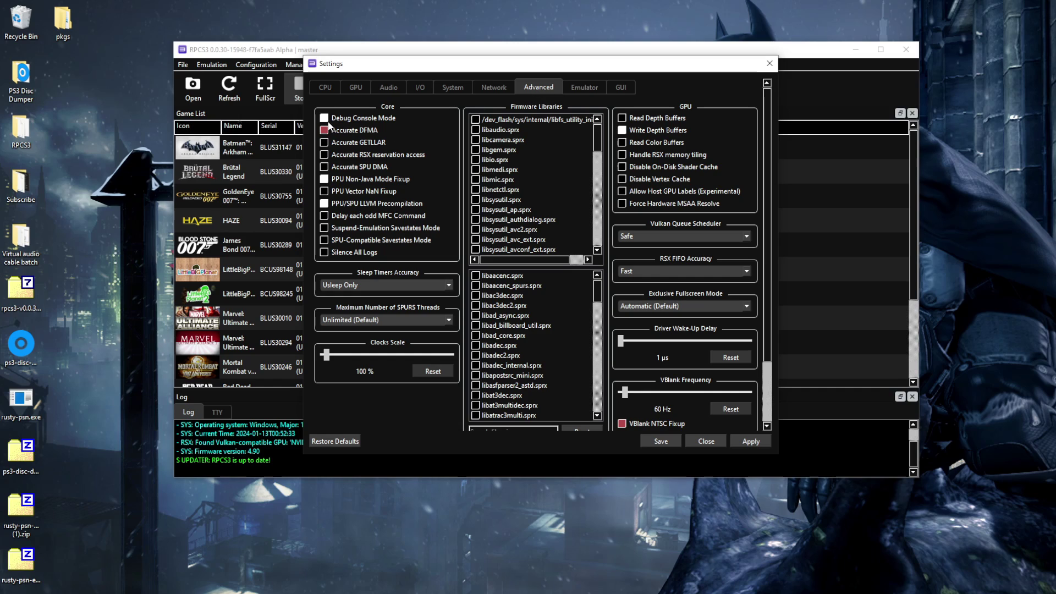
left_click(329, 122)
left_click(622, 130)
left_click(622, 132)
left_click(668, 441)
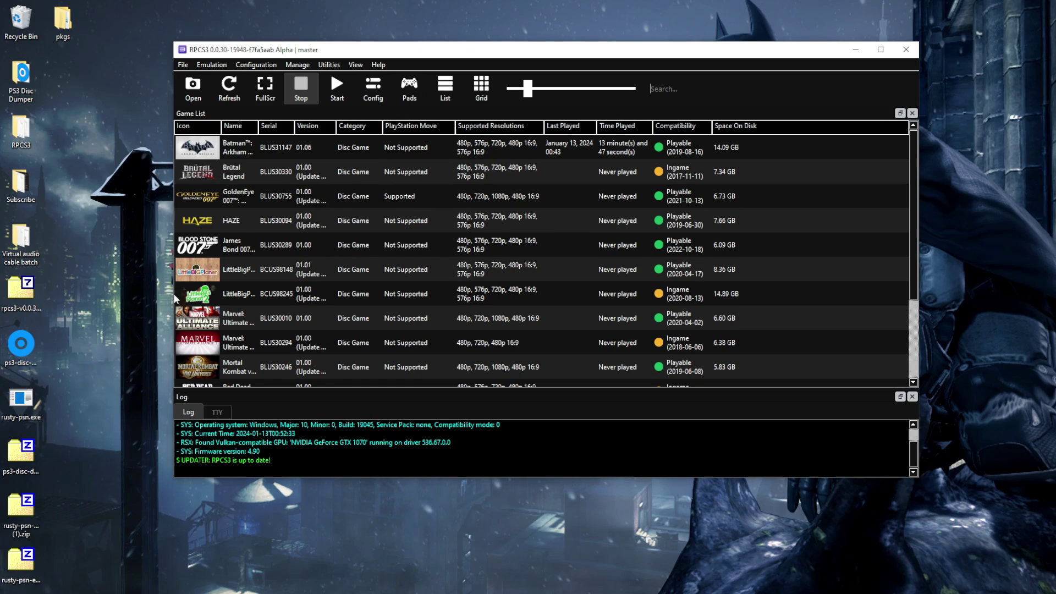
Launch Batman: Arkham Origins (BLUS31147) from the game list
left_click(207, 153)
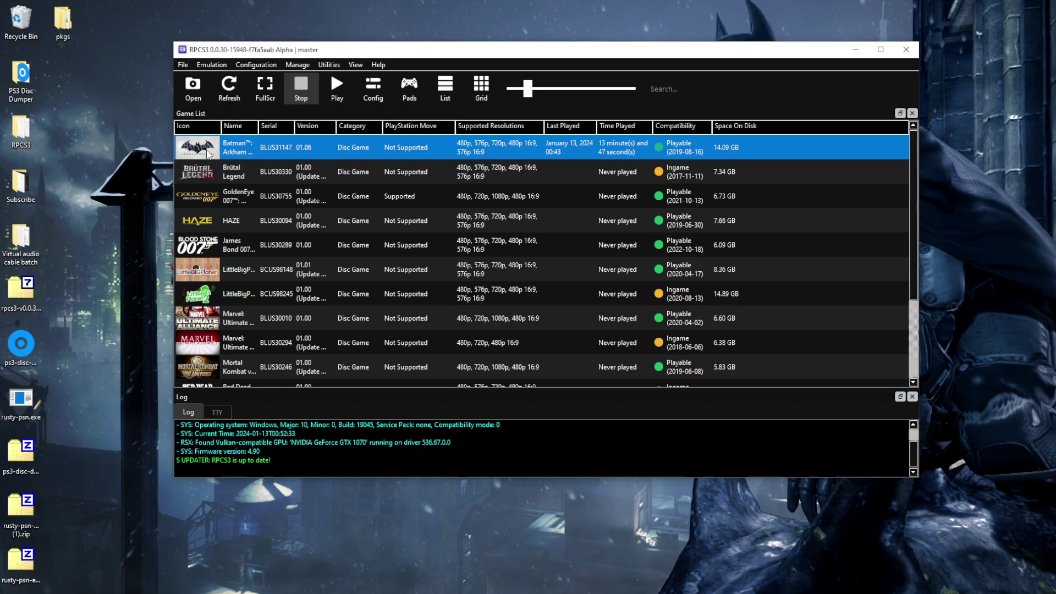
double_click(207, 153)
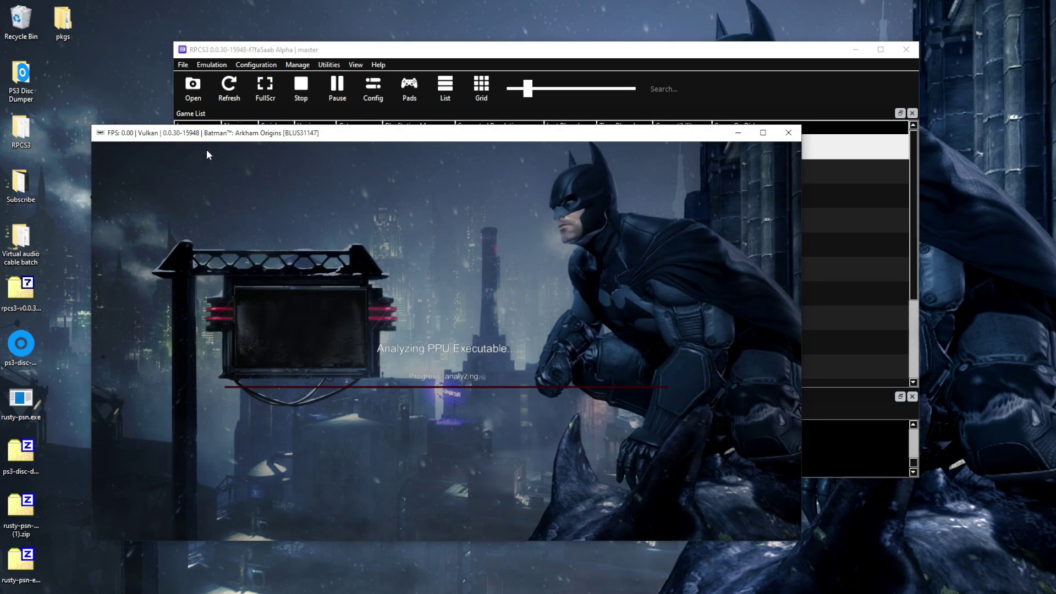